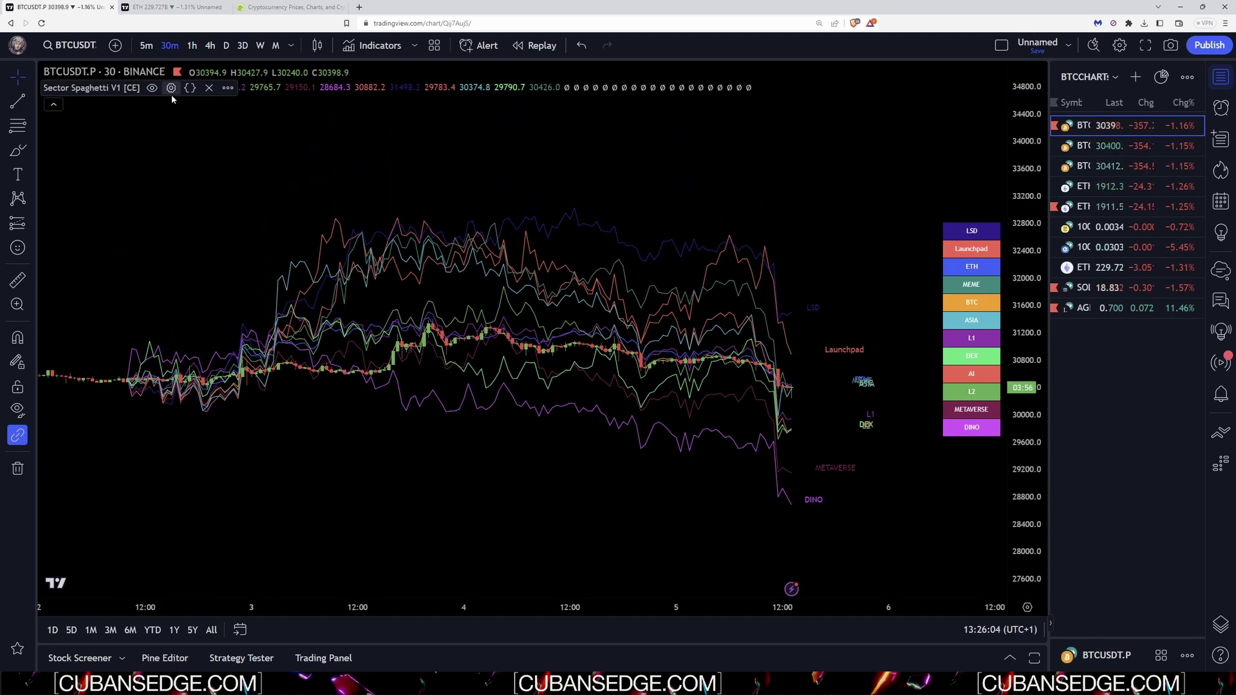
Open the Sector Spaghetti settings and reach the Sector Creator box defining ETH, SOL, SOL/ETH, M_ETH/M_SOL.
left_click(171, 88)
scroll(717, 409, "down", 10)
scroll(717, 405, "down", 1)
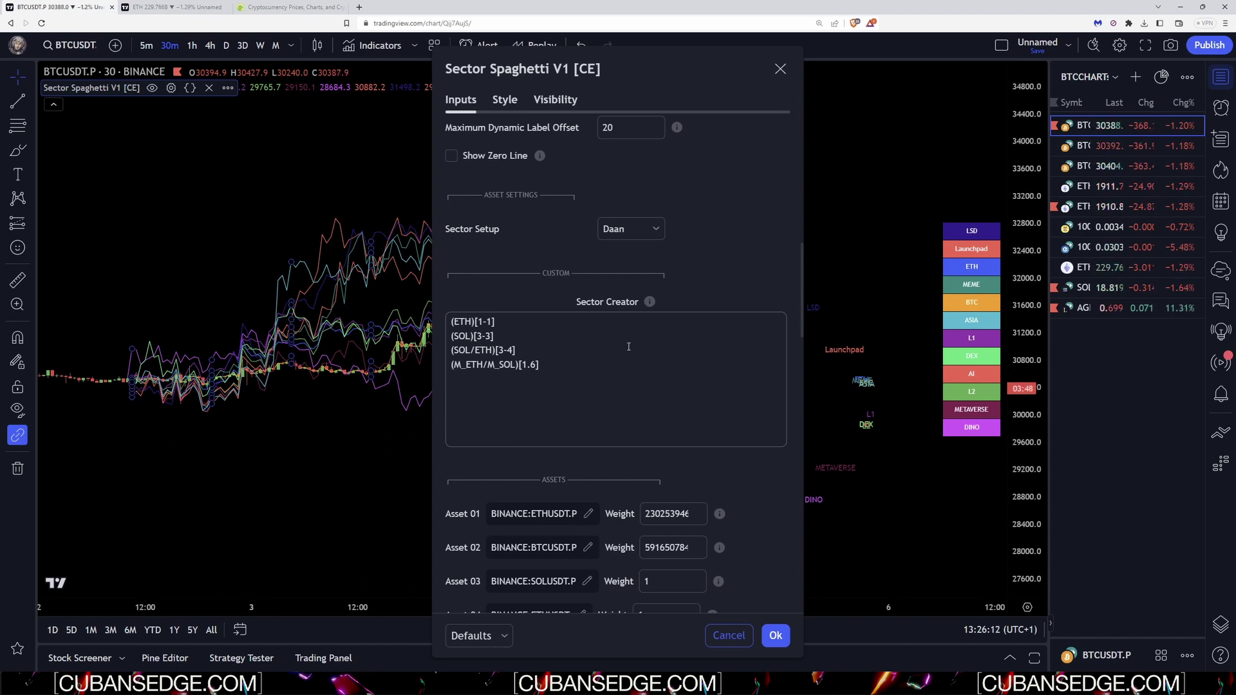
scroll(629, 346, "down", 1)
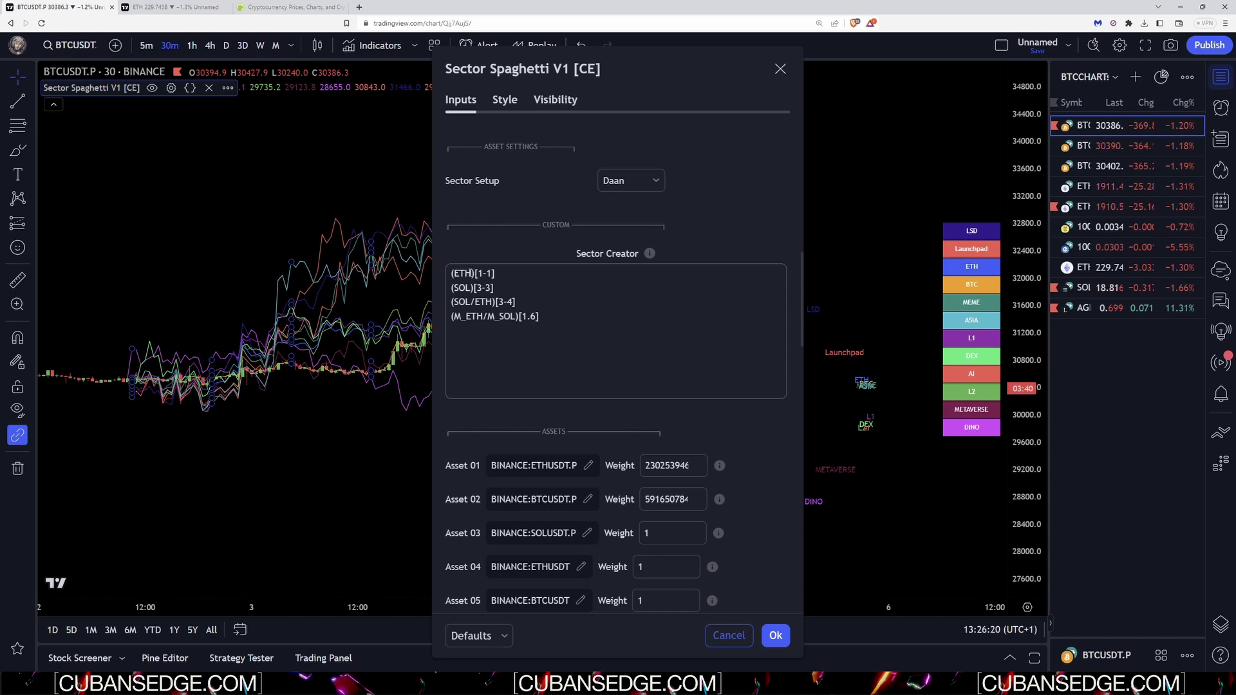
left_click(470, 273)
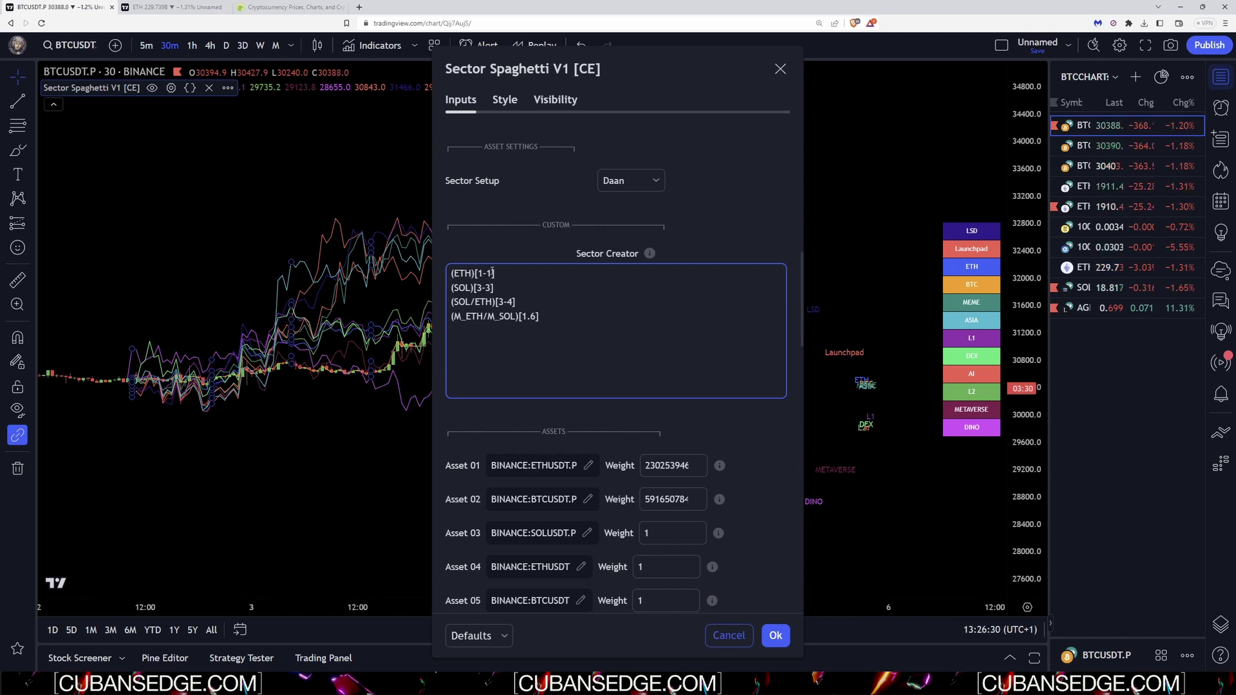
scroll(575, 463, "down", 1)
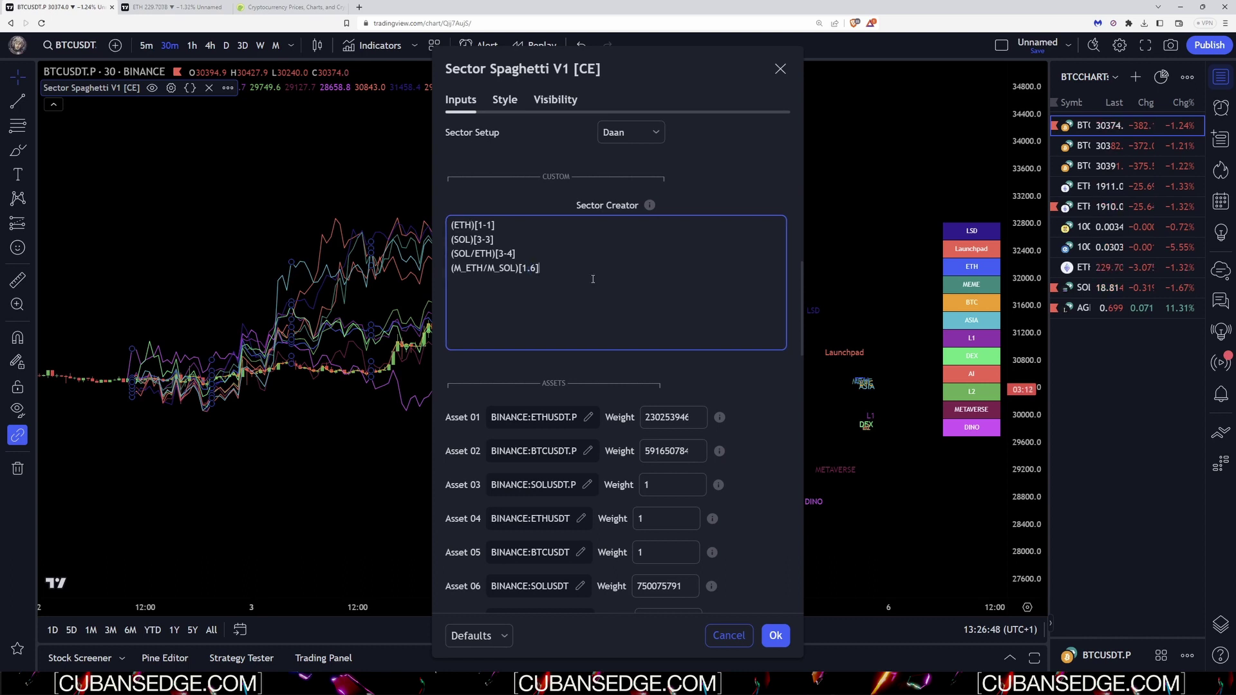
scroll(588, 278, "down", 2)
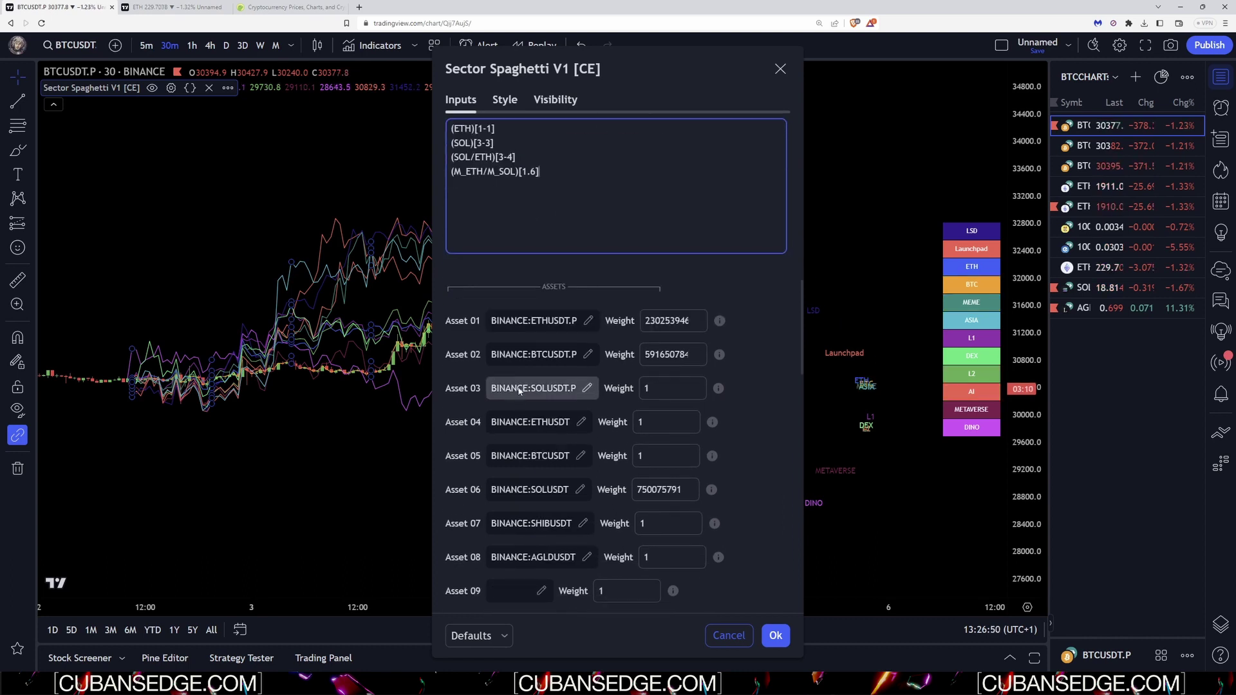
scroll(559, 395, "down", 1)
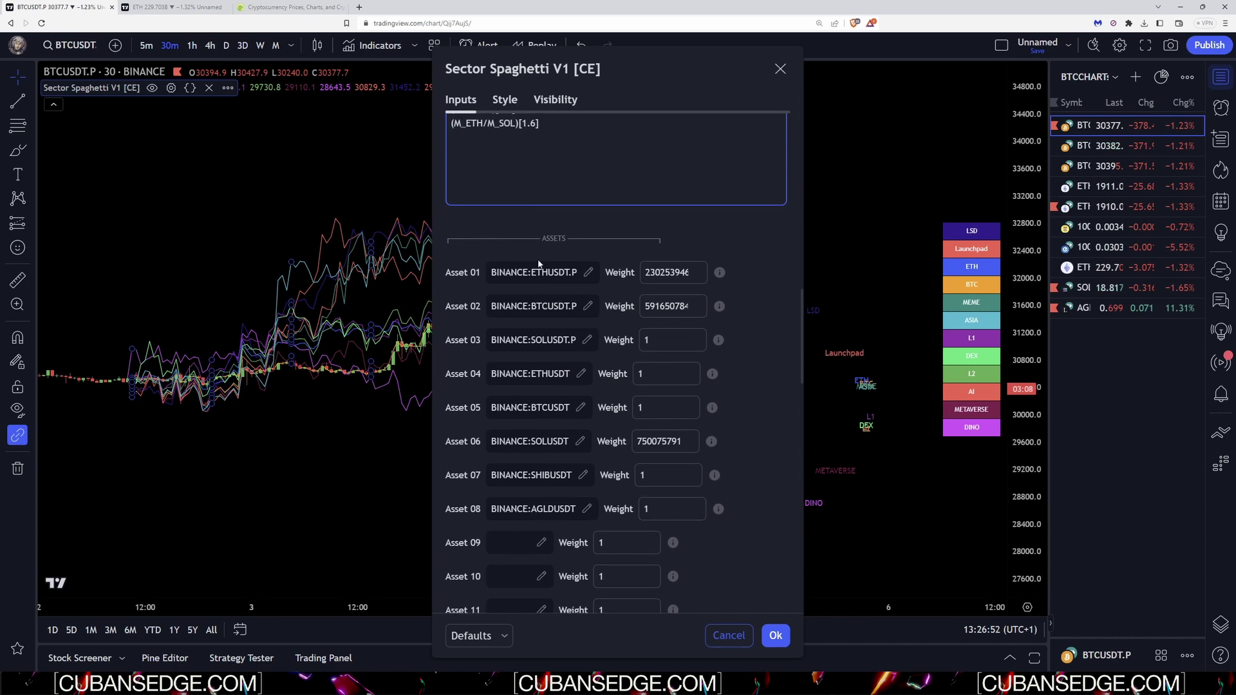
scroll(565, 279, "up", 1)
scroll(565, 280, "up", 2)
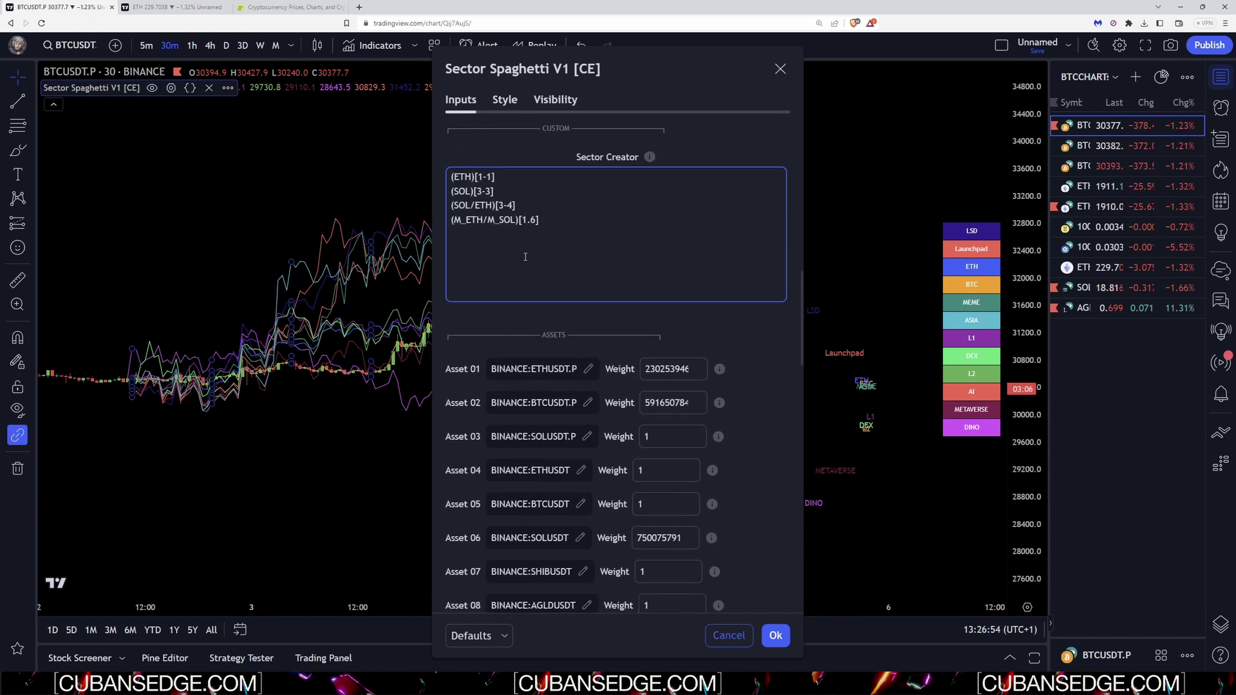
scroll(536, 438, "down", 5)
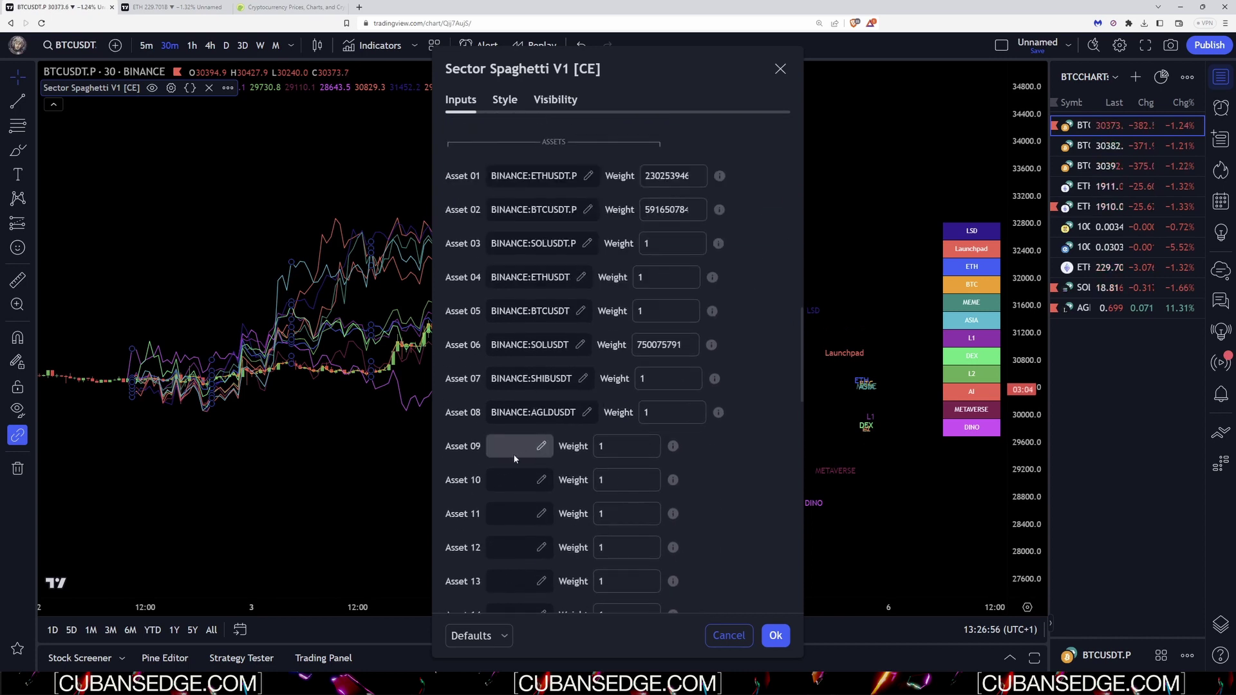
scroll(535, 442, "up", 3)
scroll(535, 441, "up", 3)
scroll(510, 397, "down", 6)
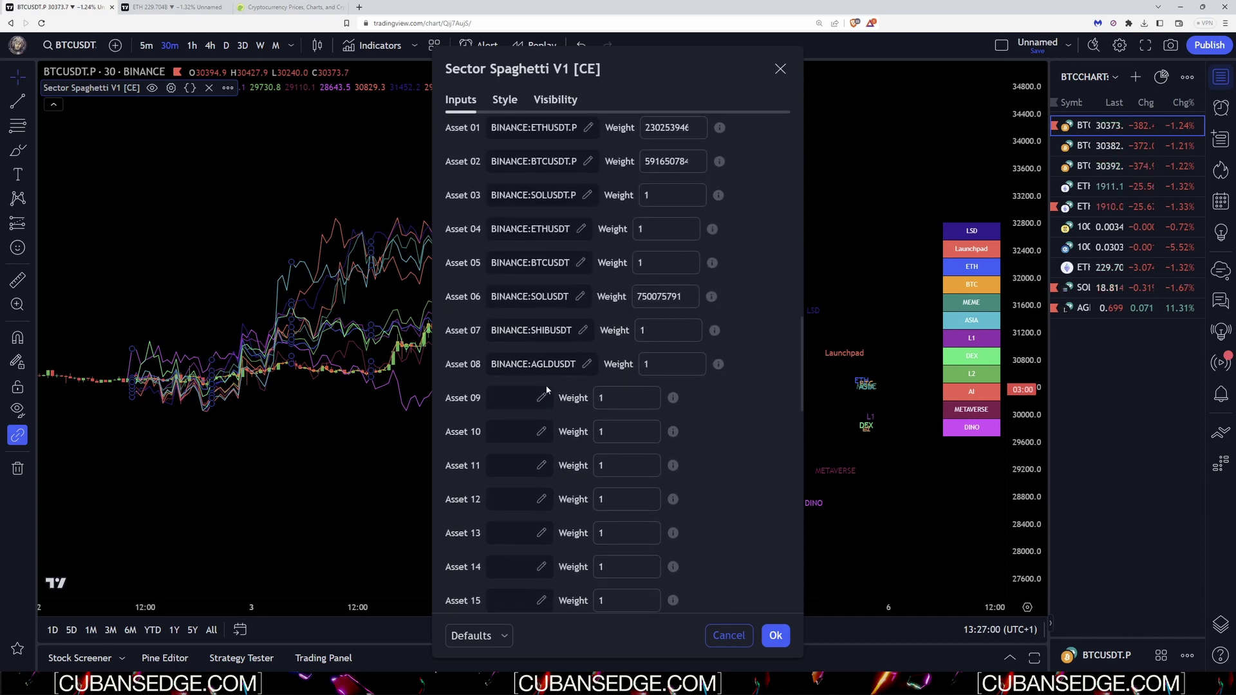
scroll(540, 538, "up", 4)
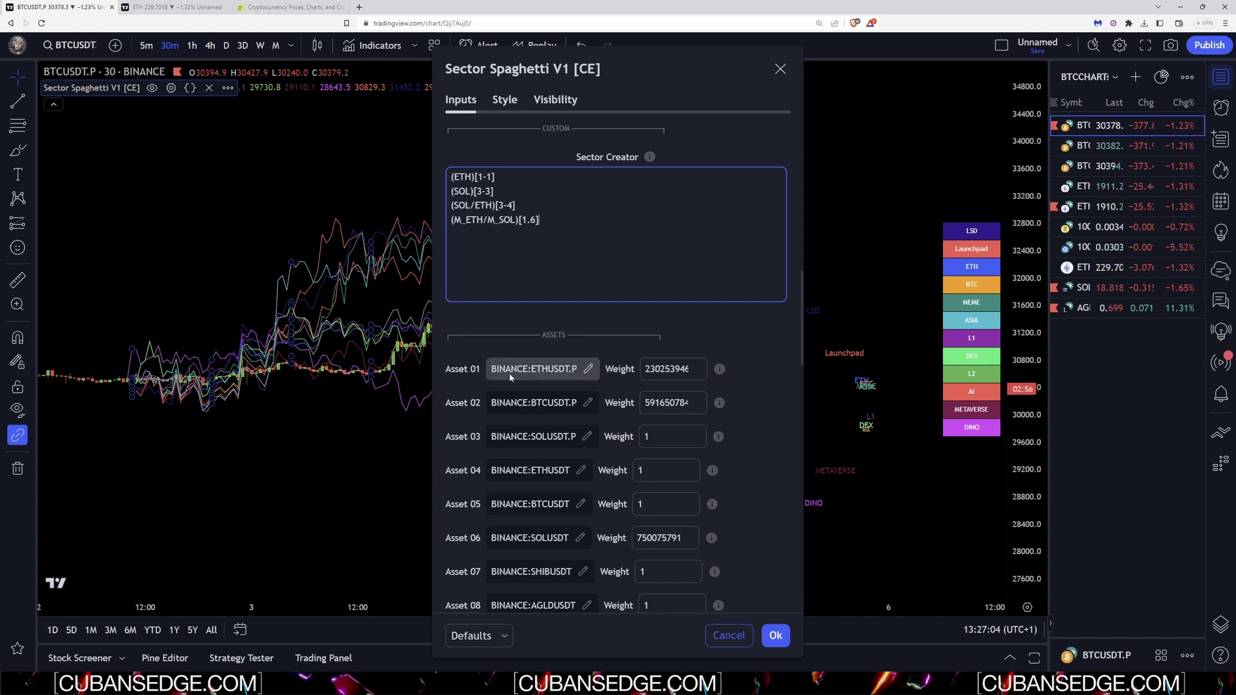
scroll(520, 372, "down", 3)
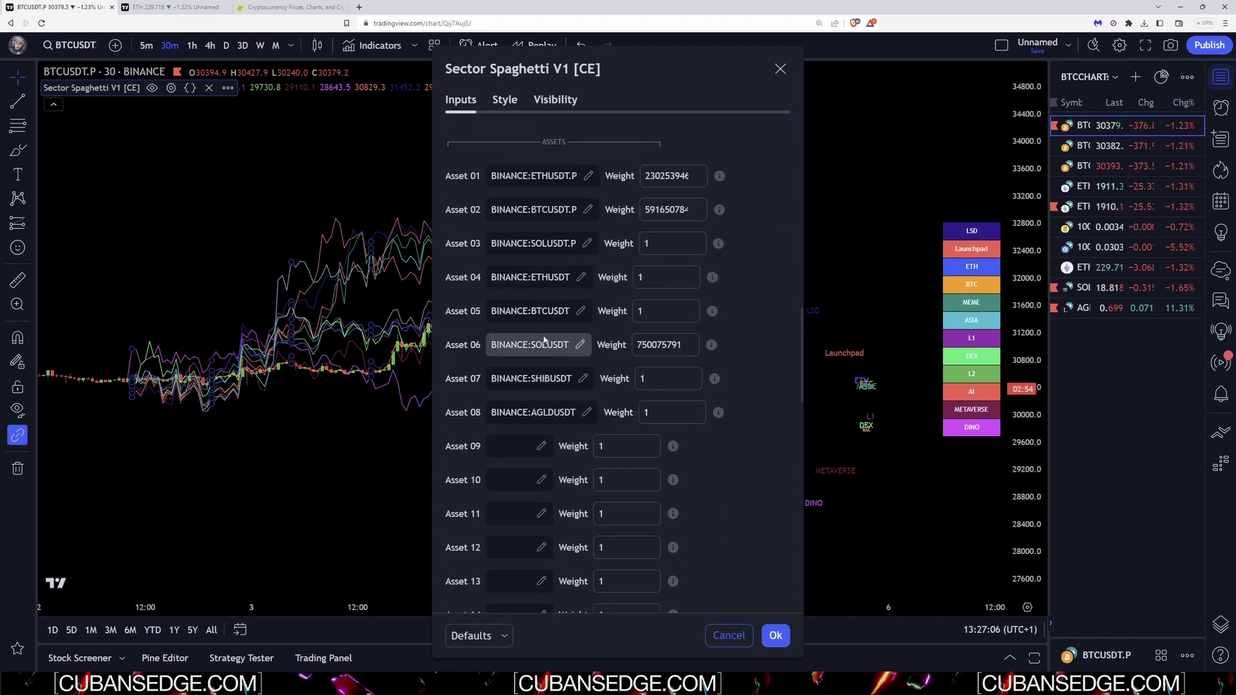
scroll(587, 389, "down", 4)
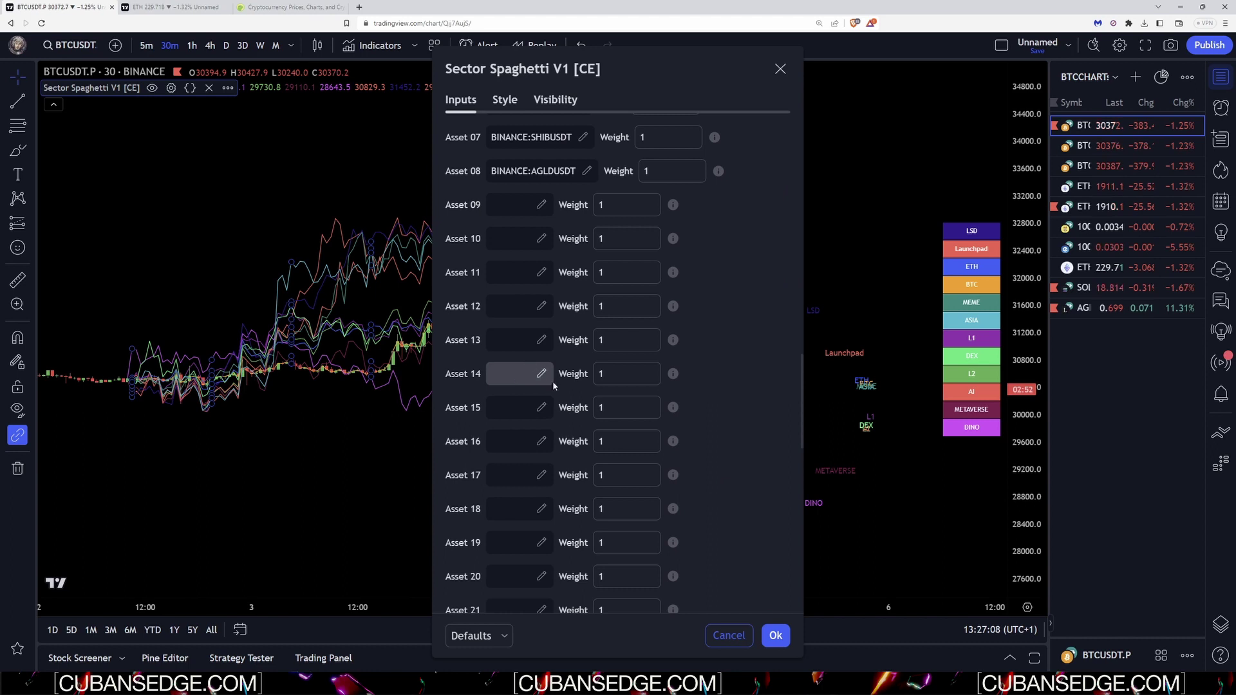
scroll(567, 361, "up", 10)
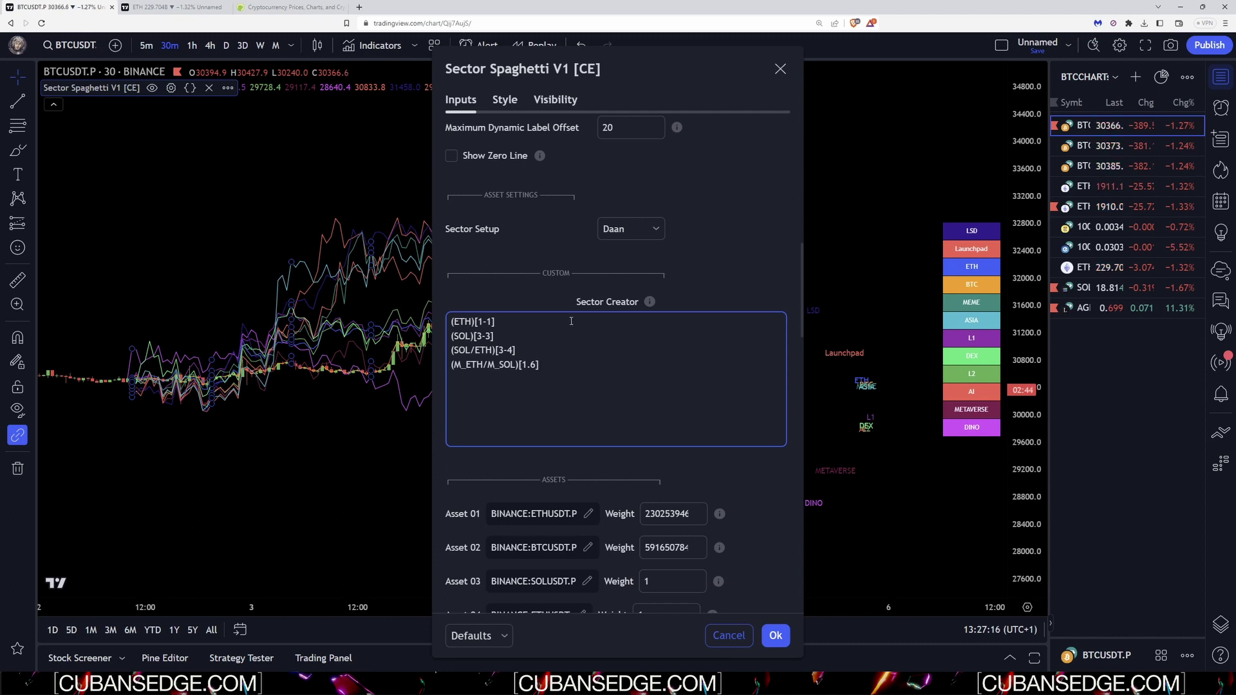
scroll(574, 326, "down", 15)
scroll(506, 319, "down", 6)
scroll(501, 326, "up", 20)
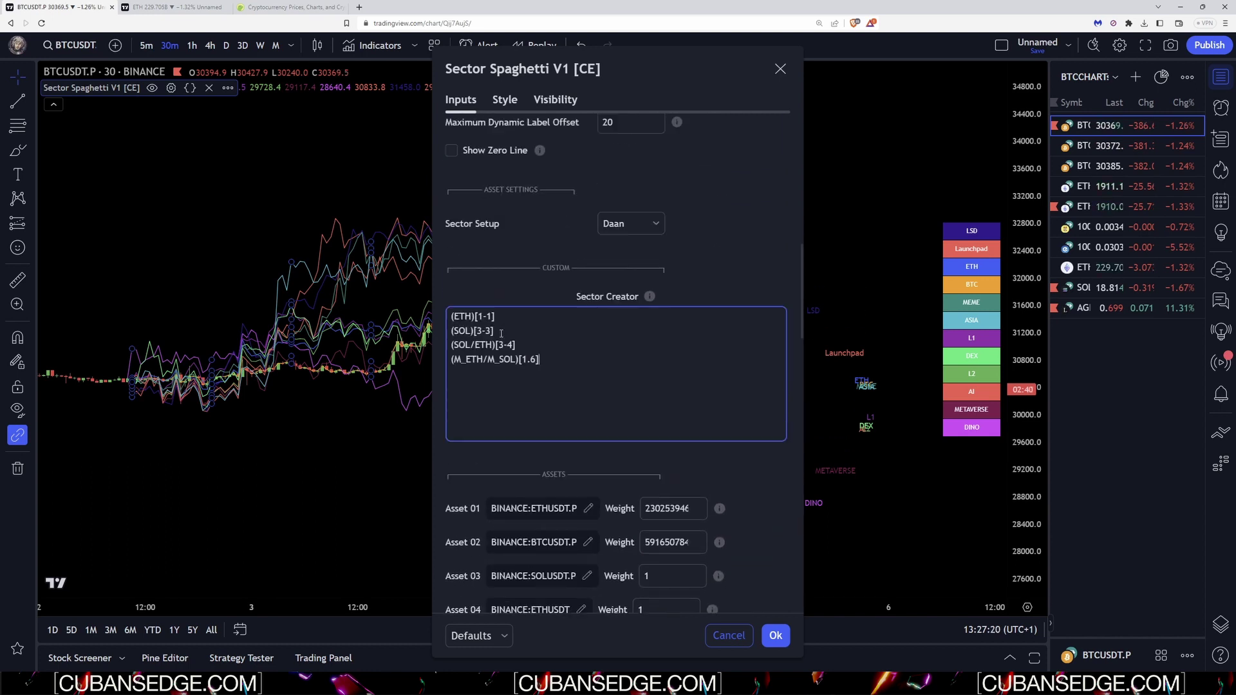
scroll(500, 334, "up", 5)
scroll(507, 349, "down", 5)
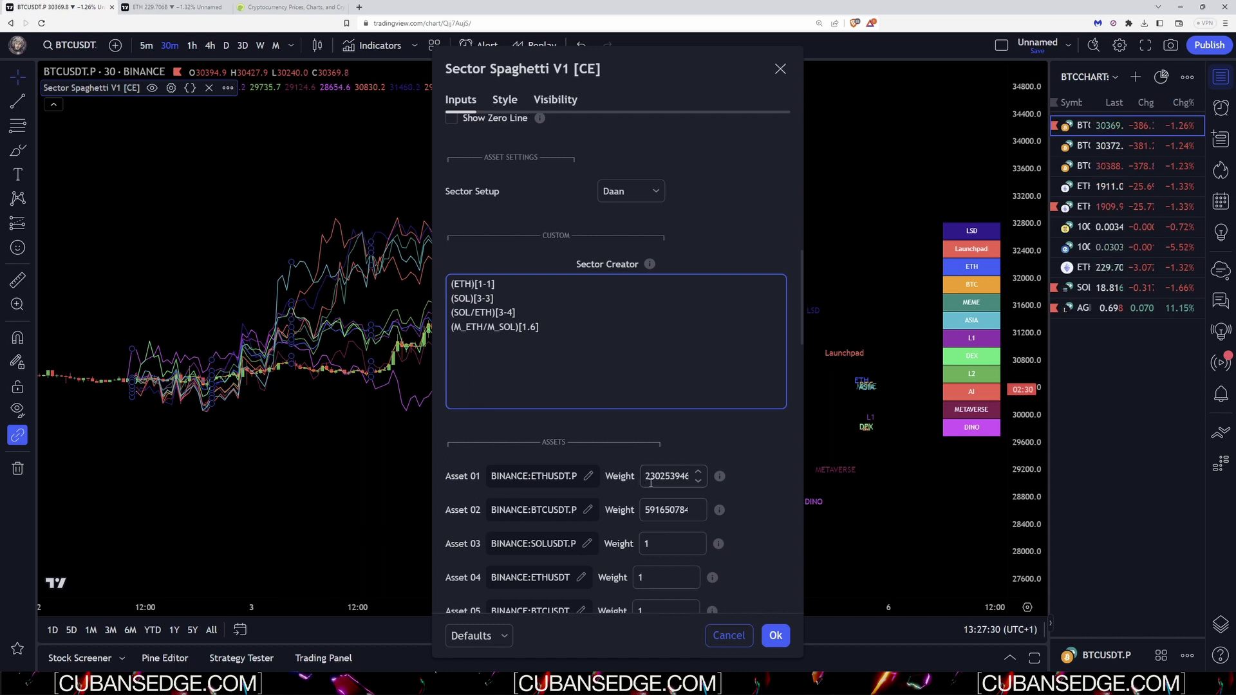
scroll(658, 457, "down", 1)
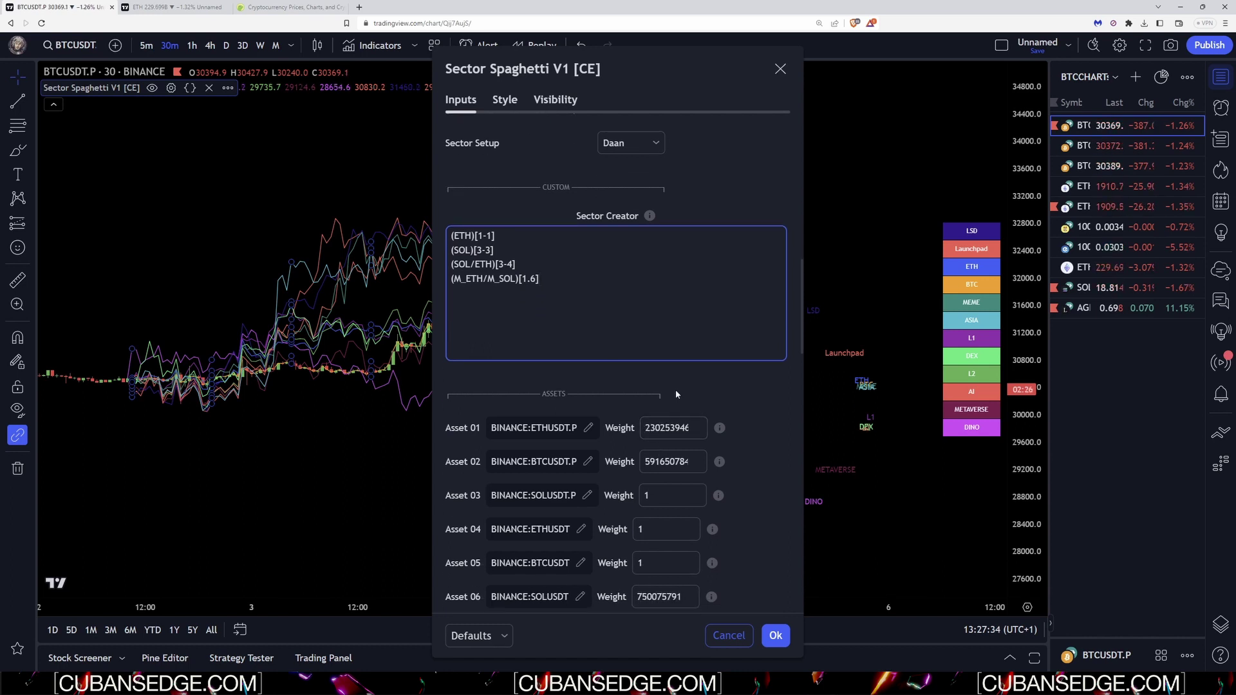
scroll(675, 389, "down", 1)
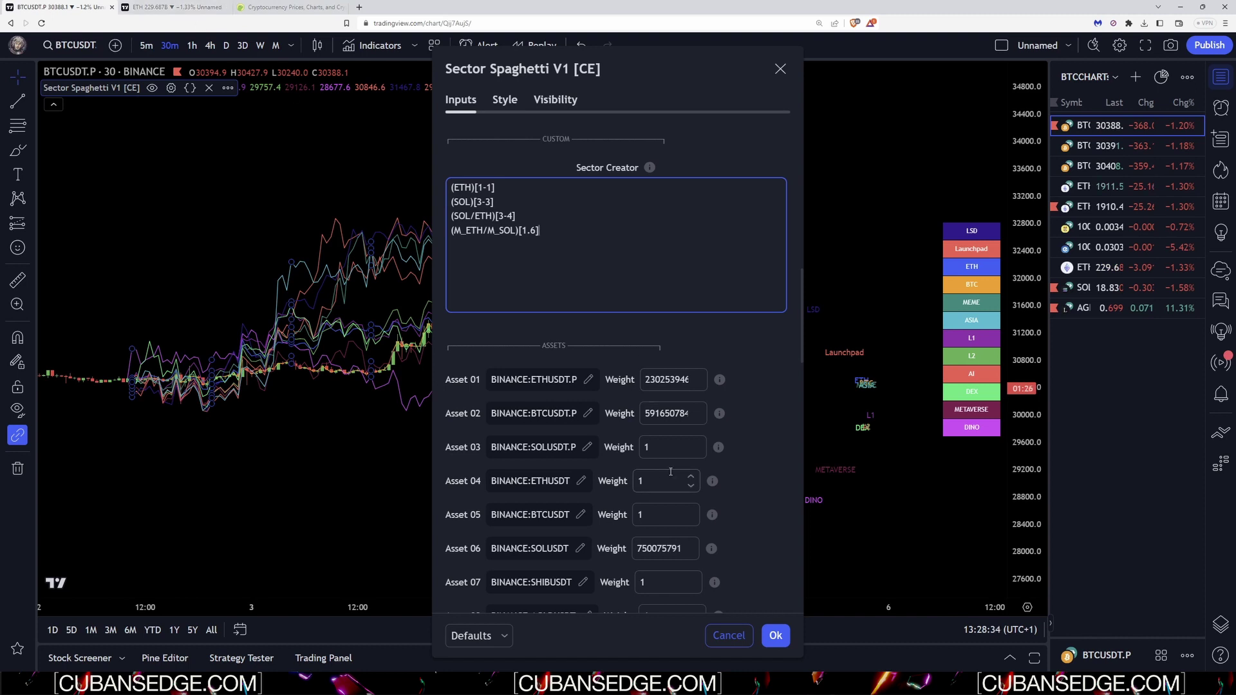
scroll(670, 416, "down", 8)
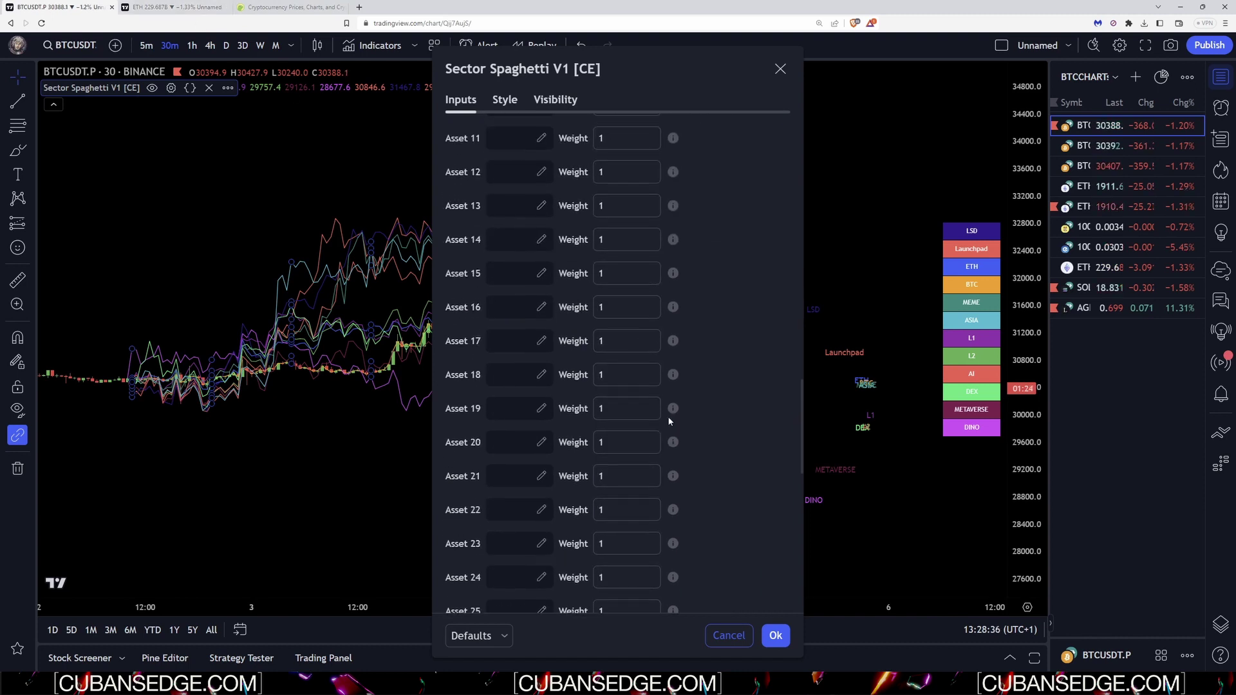
scroll(669, 416, "up", 10)
scroll(674, 427, "down", 2)
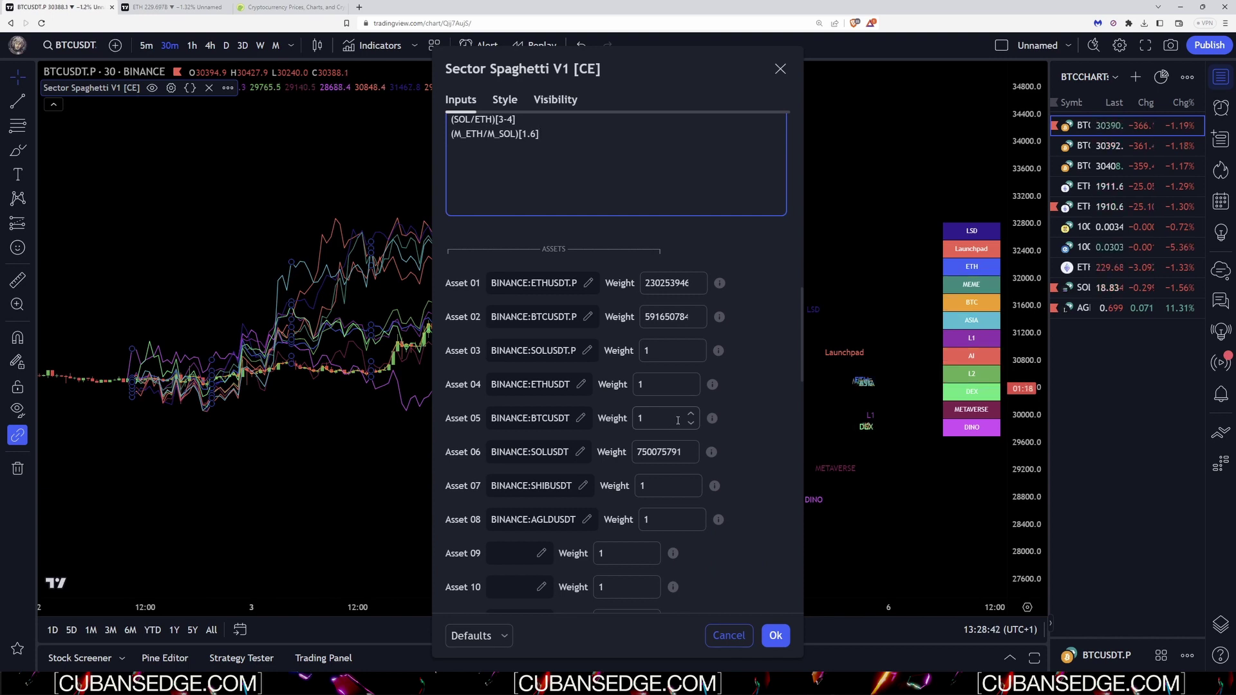
scroll(495, 192, "up", 2)
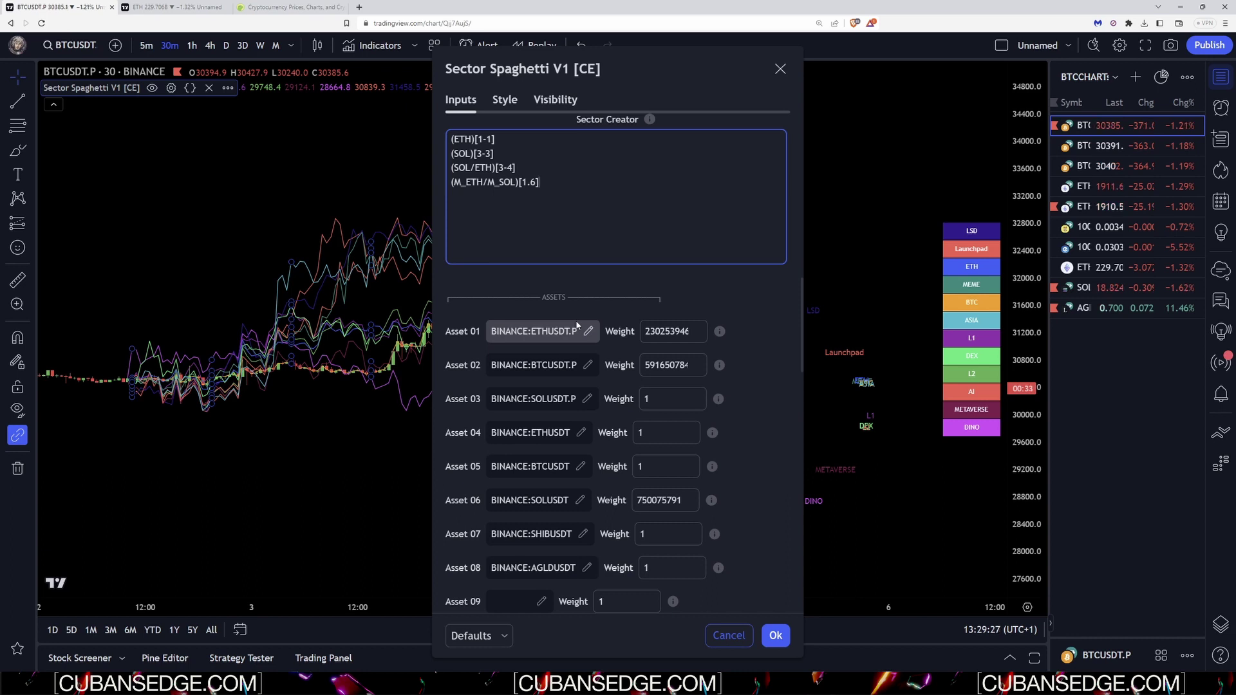
scroll(578, 326, "up", 2)
Switch Sector Setup to Custom Sectors and apply it to the chart.
left_click(627, 150)
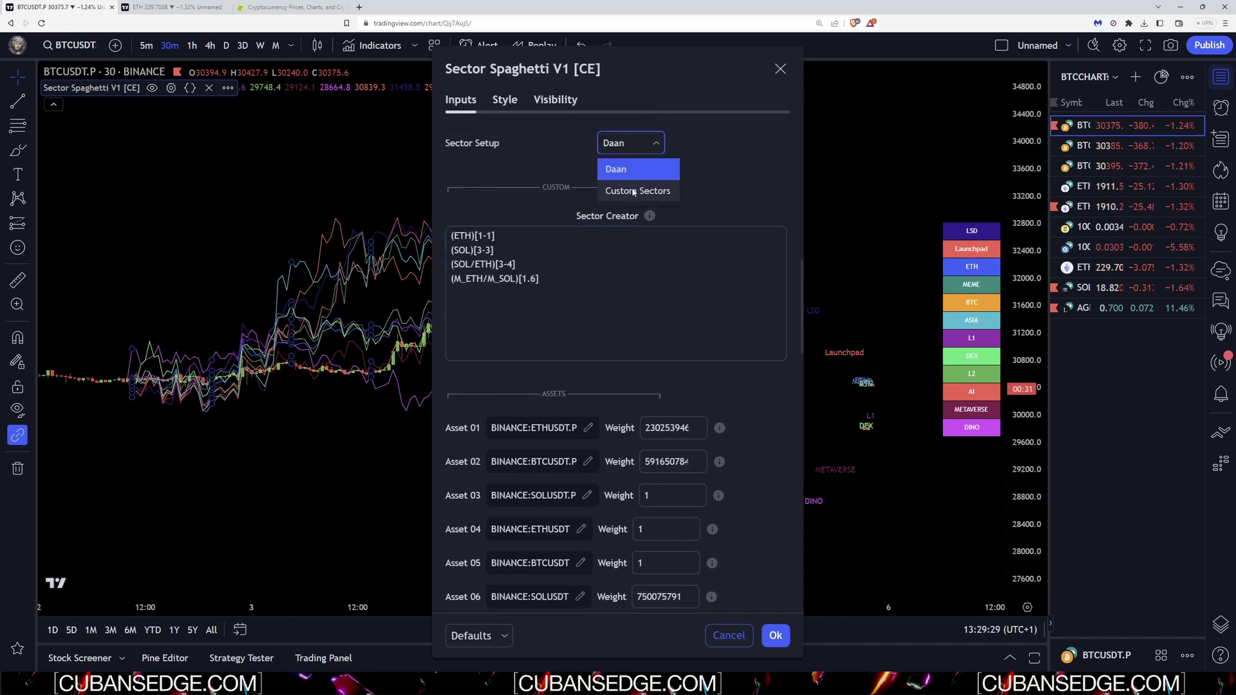
left_click(634, 192)
left_click(778, 634)
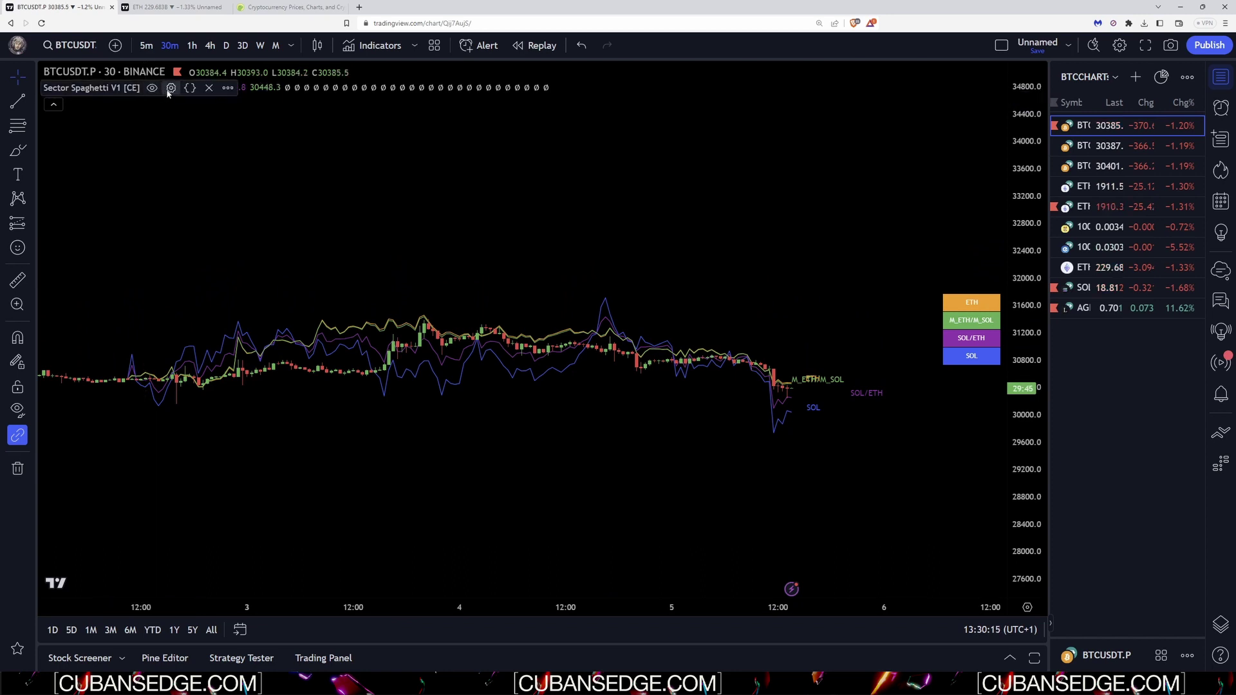
left_click(170, 87)
Add a new Sector Creator line (AGLD)[8-8] and apply it so AGLD plots.
scroll(676, 450, "down", 10)
scroll(672, 439, "down", 2)
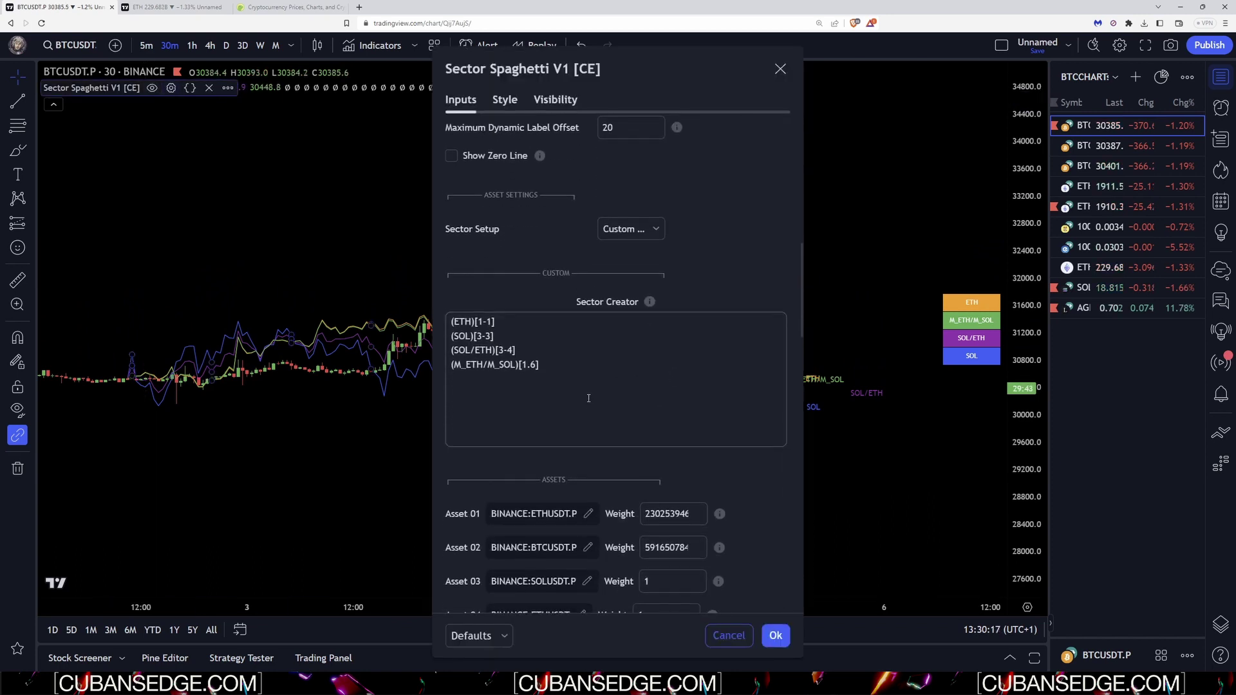
left_click(671, 412)
scroll(599, 384, "down", 2)
scroll(598, 384, "down", 1)
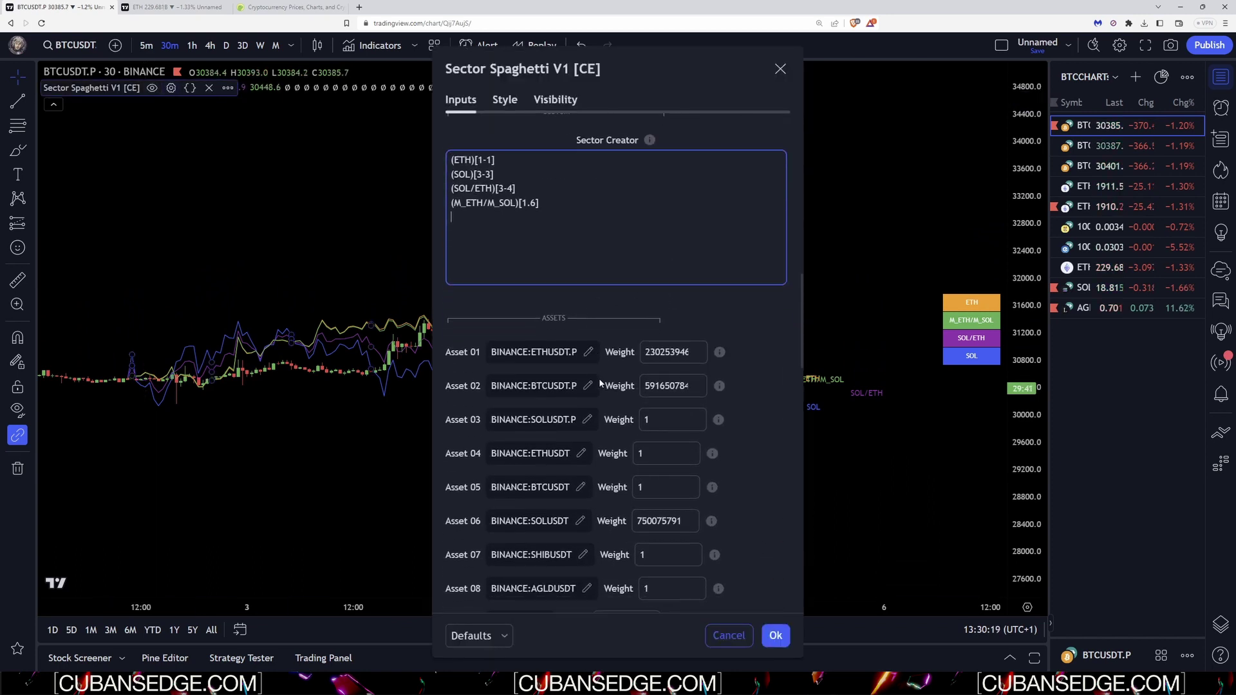
scroll(603, 385, "up", 3)
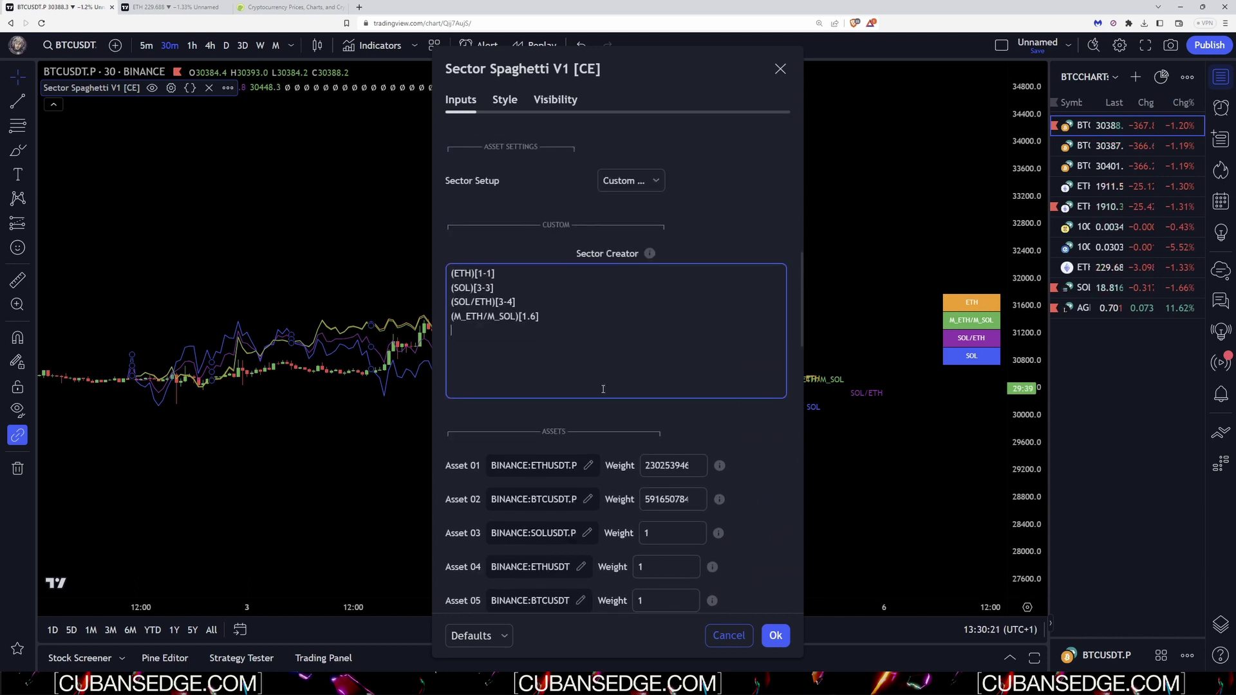
scroll(605, 385, "down", 3)
scroll(609, 385, "up", 1)
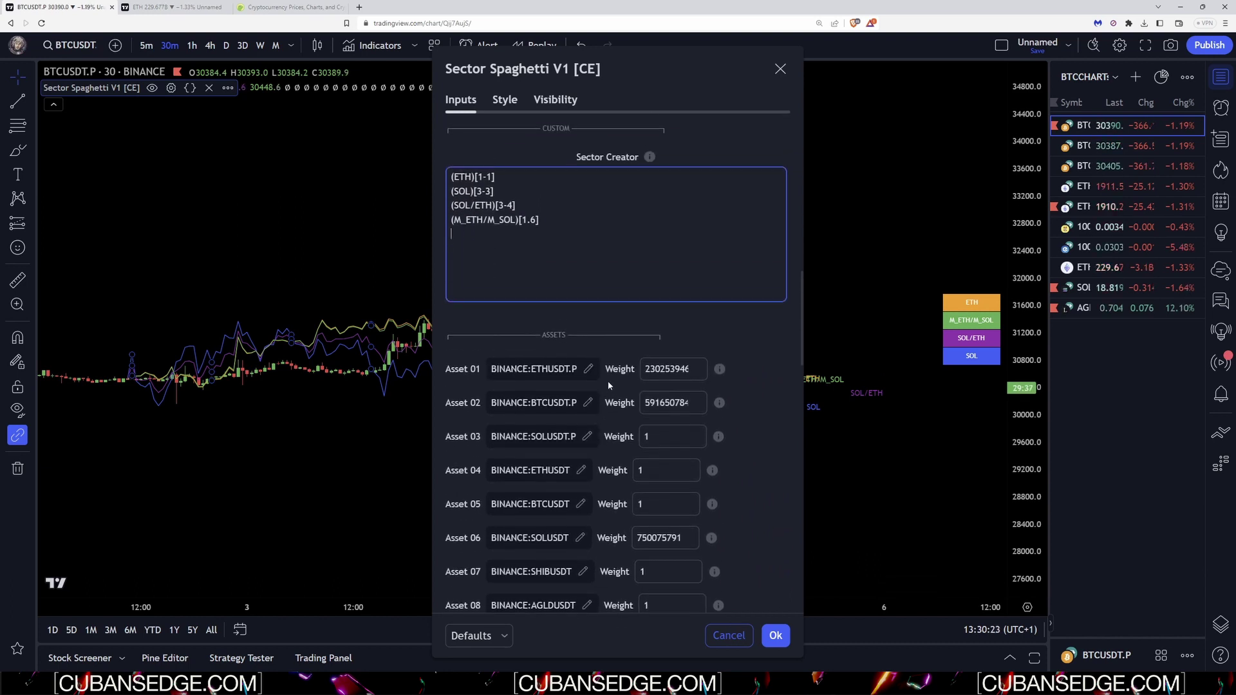
key("Return")
type("(AGLD")
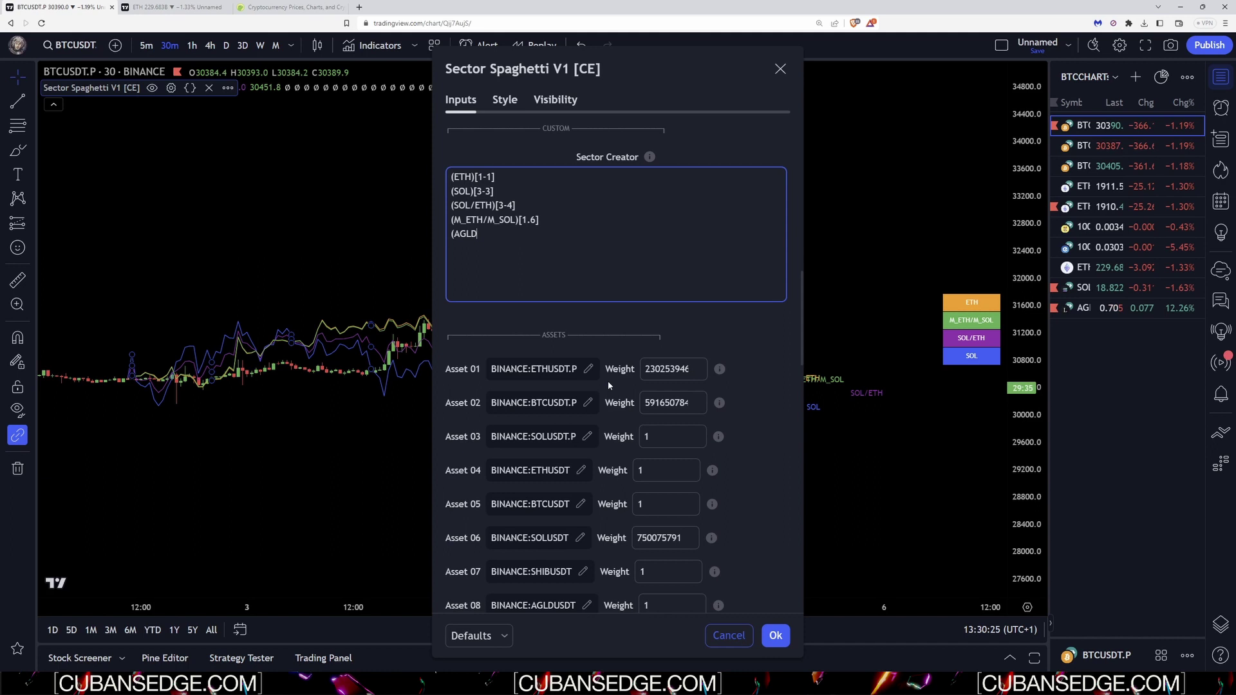
type(")")
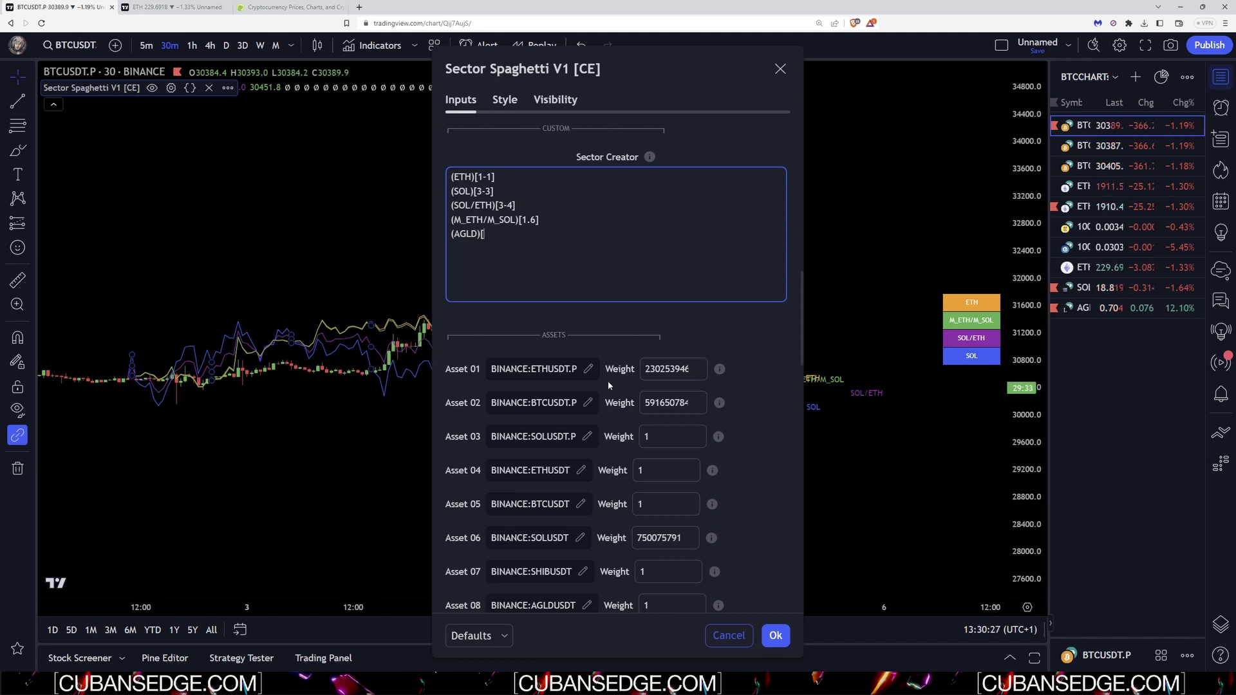
type("[8-8]")
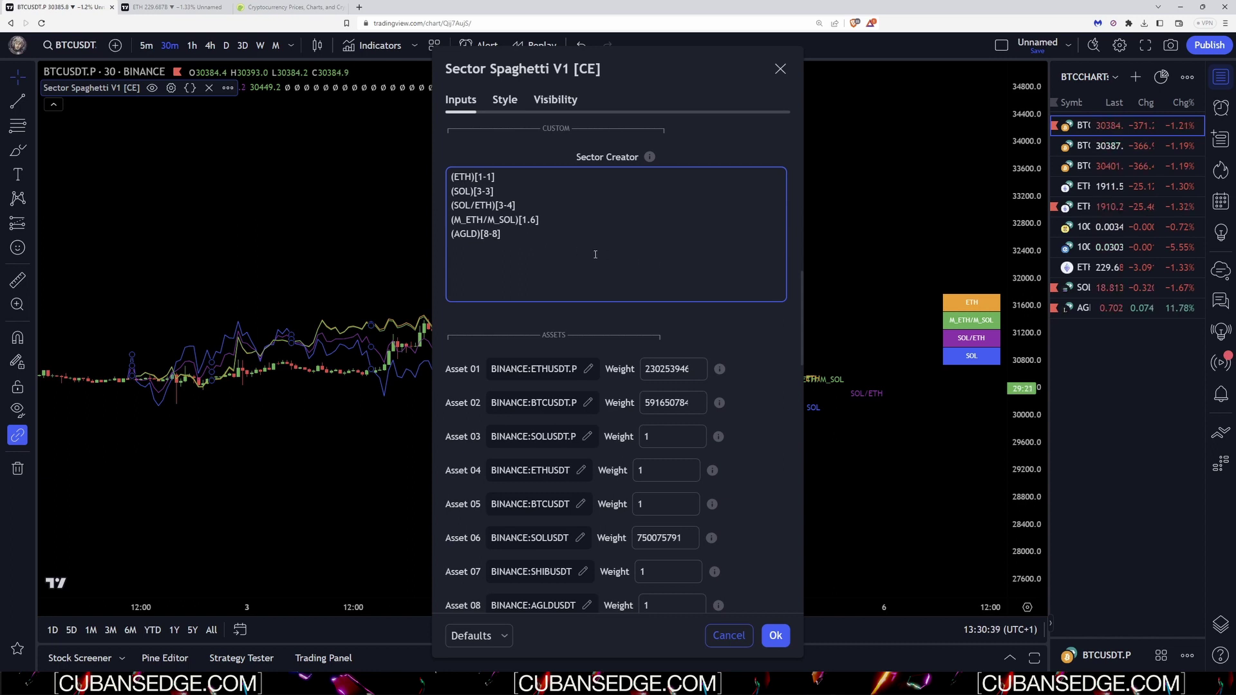
left_click(877, 311)
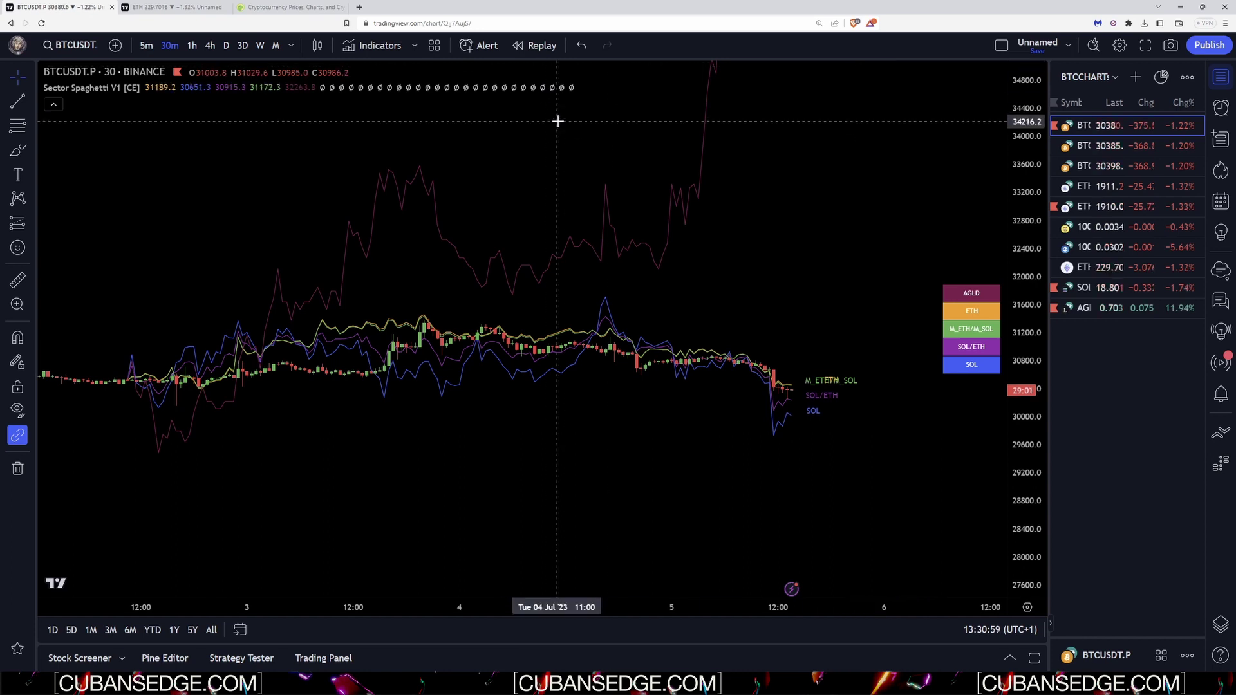
left_click(170, 87)
Rewrite the SOL/ETH line as (SOL/ETH/AGLD)[3.4.8] and apply the change.
scroll(701, 400, "down", 6)
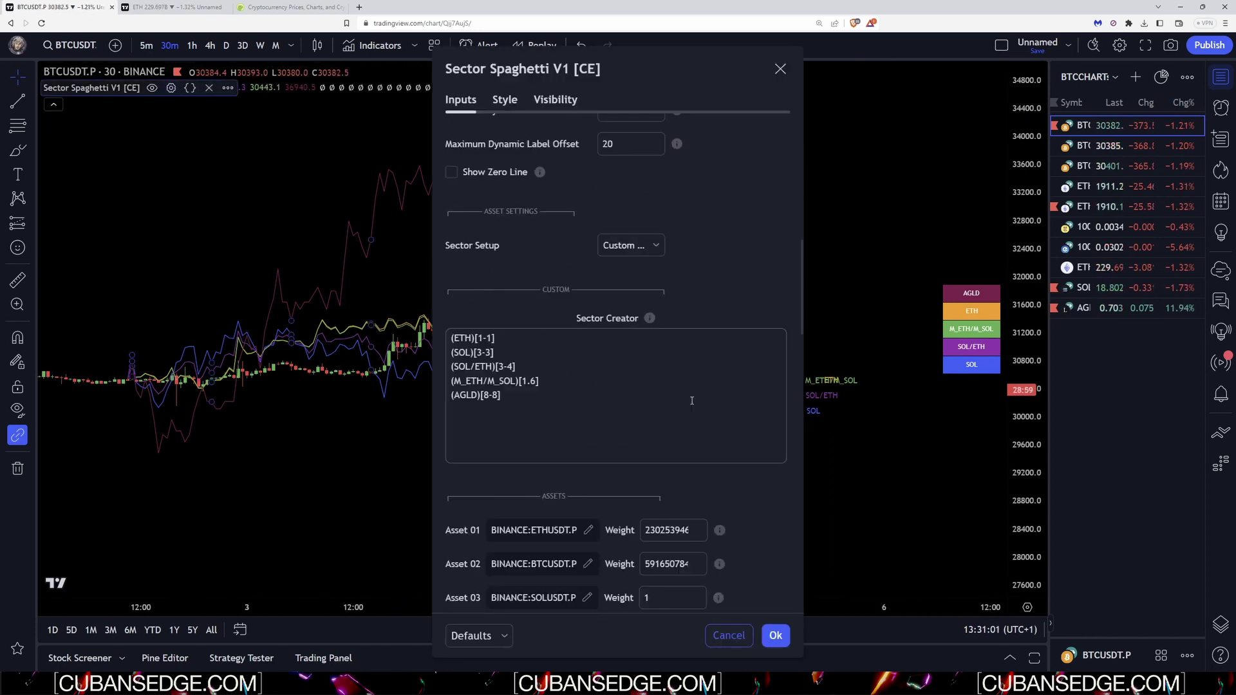
left_click(495, 349)
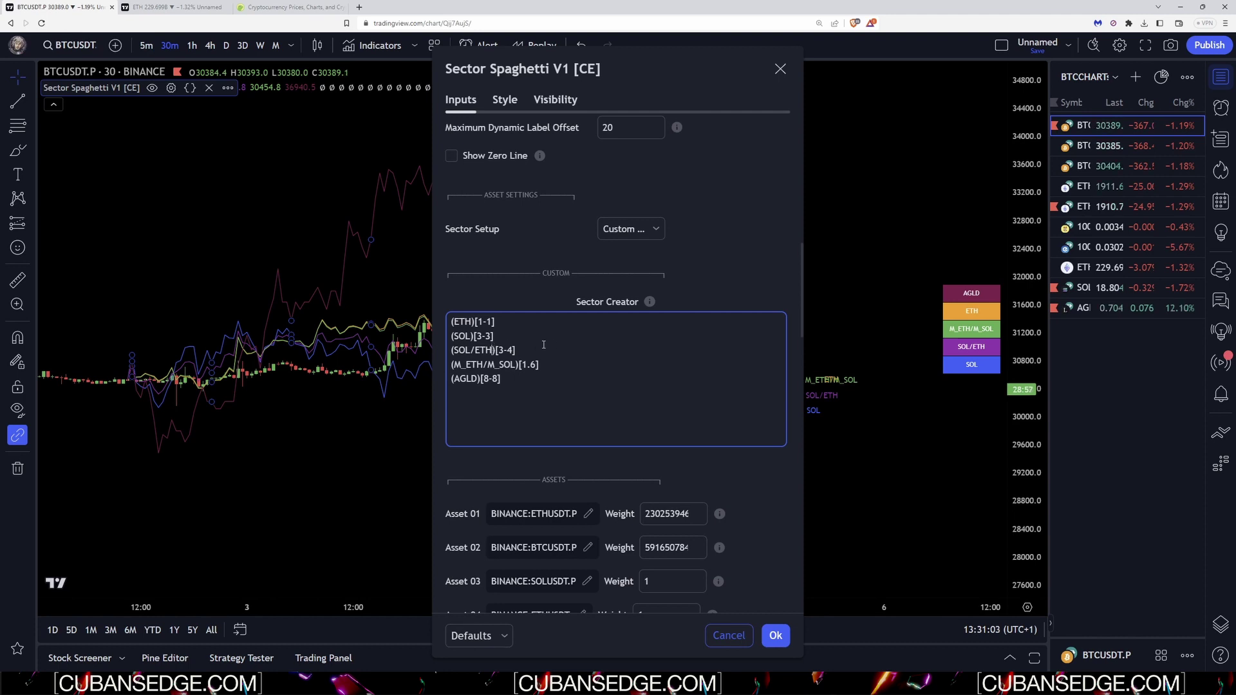
type("/ag")
key("BackSpace")
key("BackSpace")
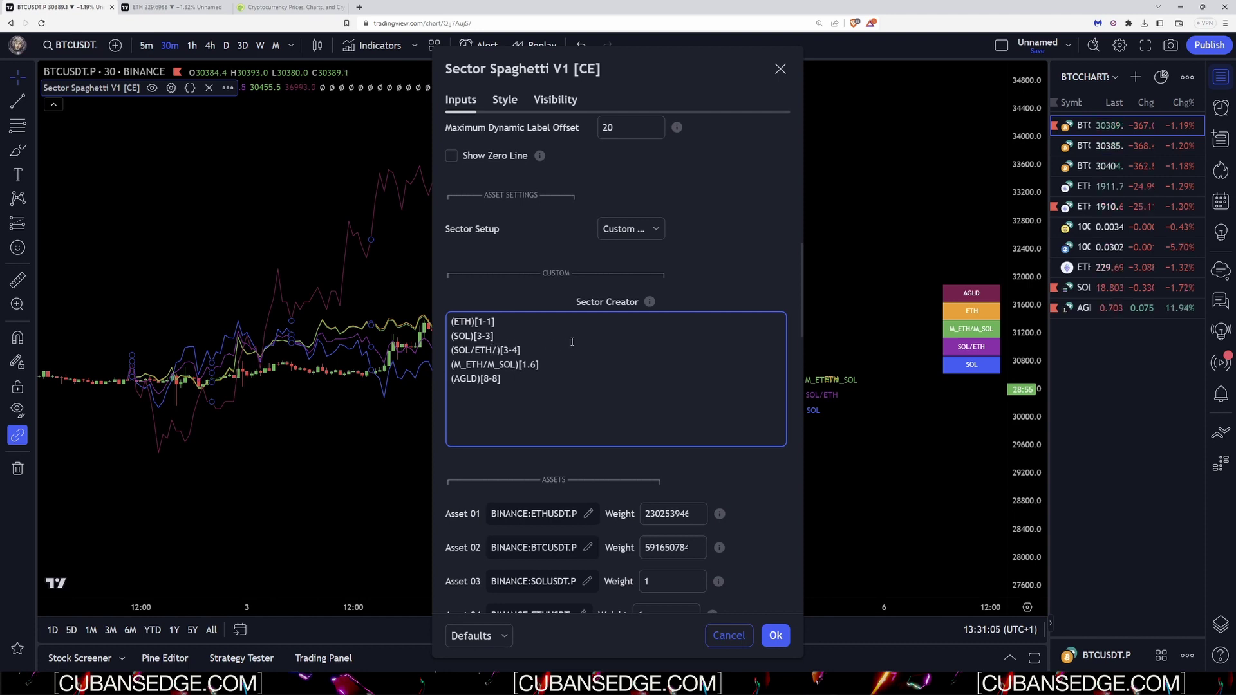
type("AGLD")
key("Right")
key("Right")
key("Right")
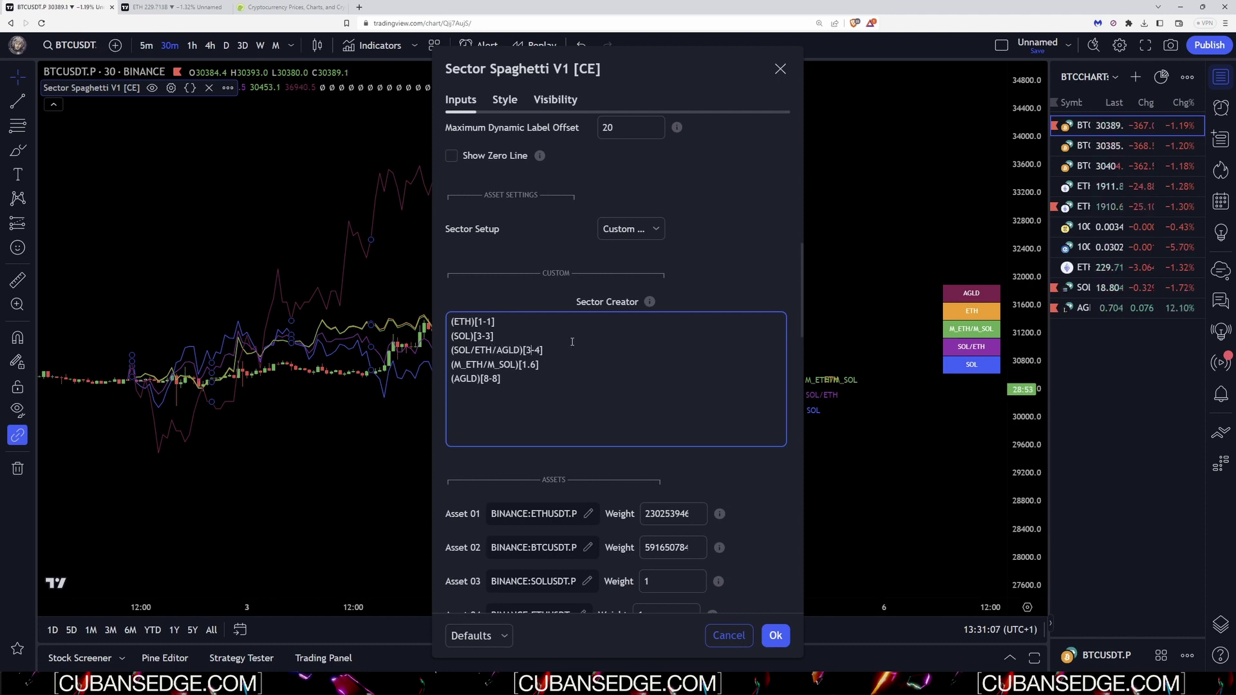
key("BackSpace")
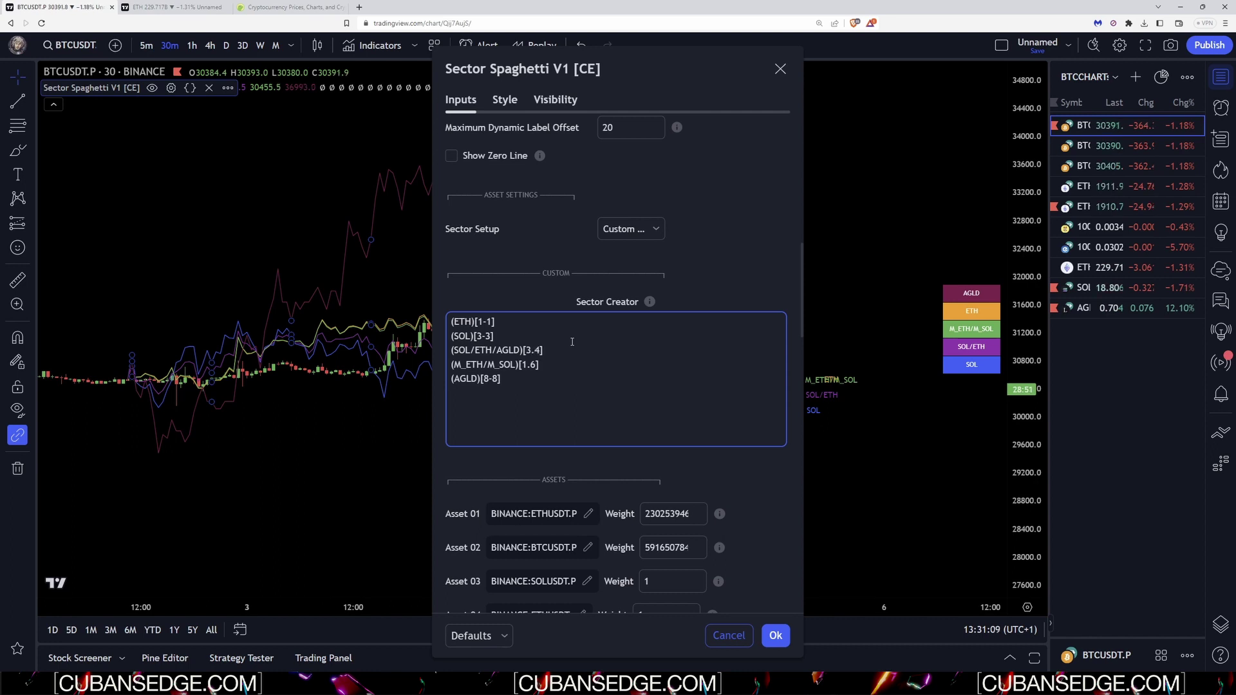
scroll(582, 432, "down", 3)
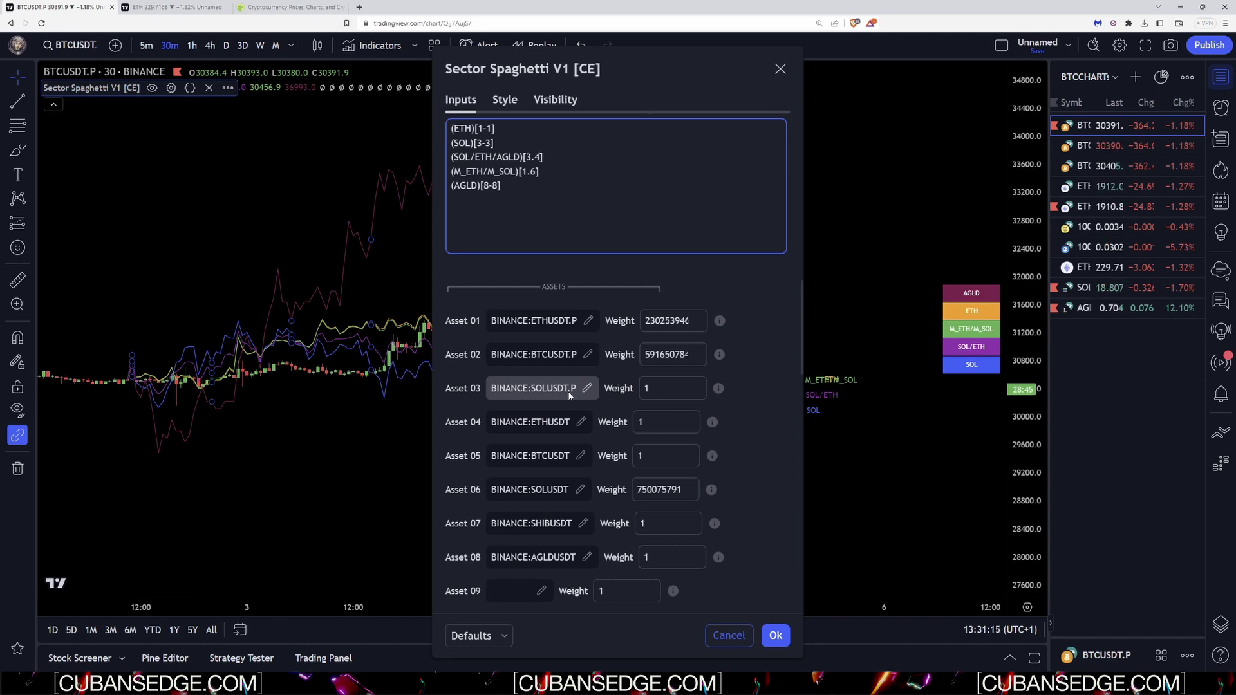
type("8")
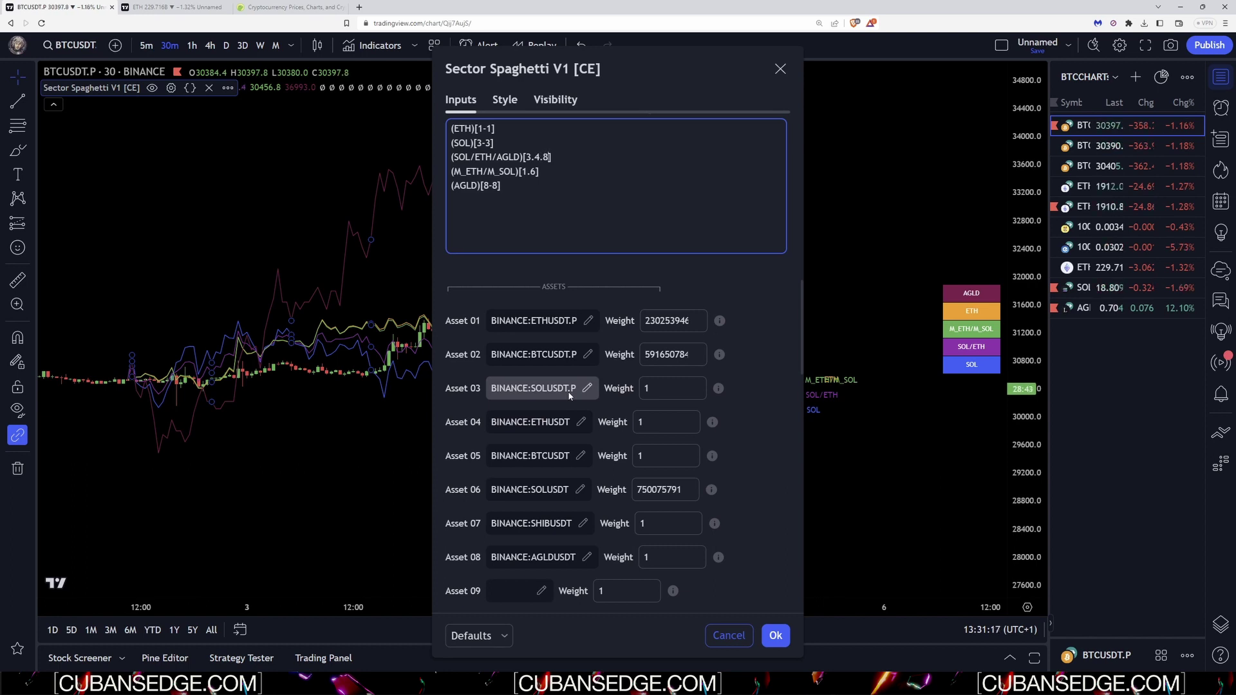
left_click(814, 405)
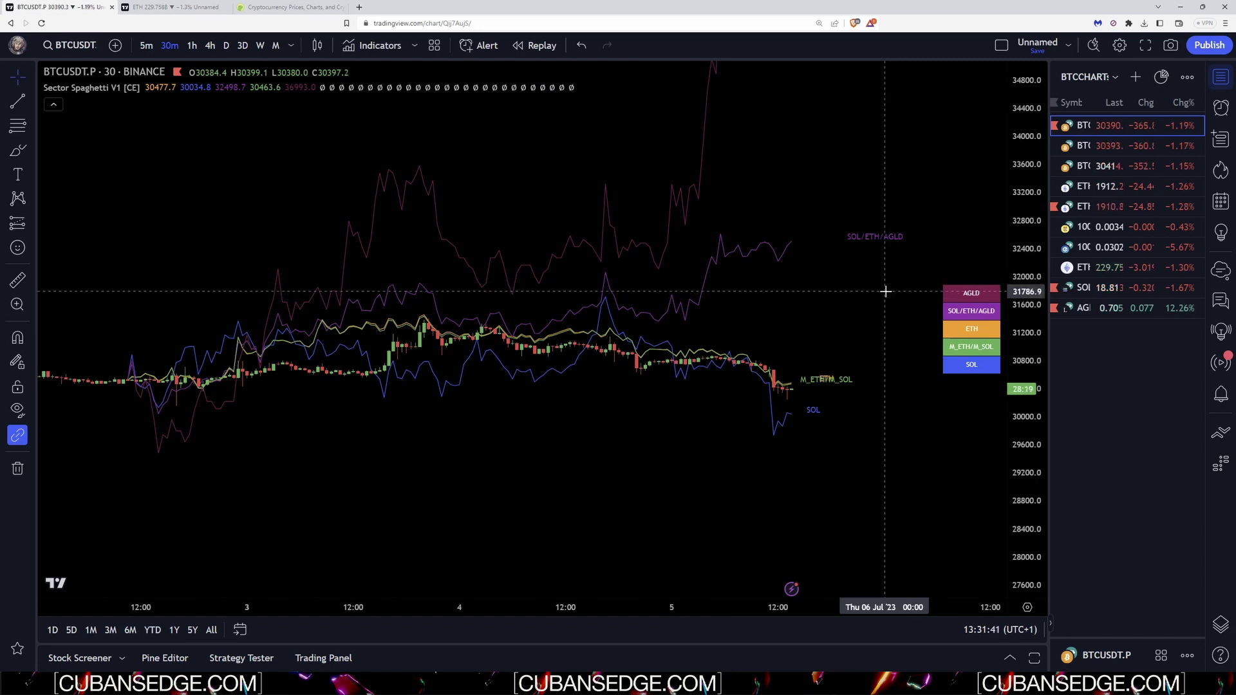
Compress the chart's price scale vertically on the right axis.
mouse_move(1024, 291)
left_mouse_down()
mouse_move(1038, 368)
mouse_move(1033, 289)
left_mouse_up()
Change the M_ETH/M_SOL line to (M_ETH/M_SOL/AGLD)[1.6.8] and apply it.
left_click(170, 87)
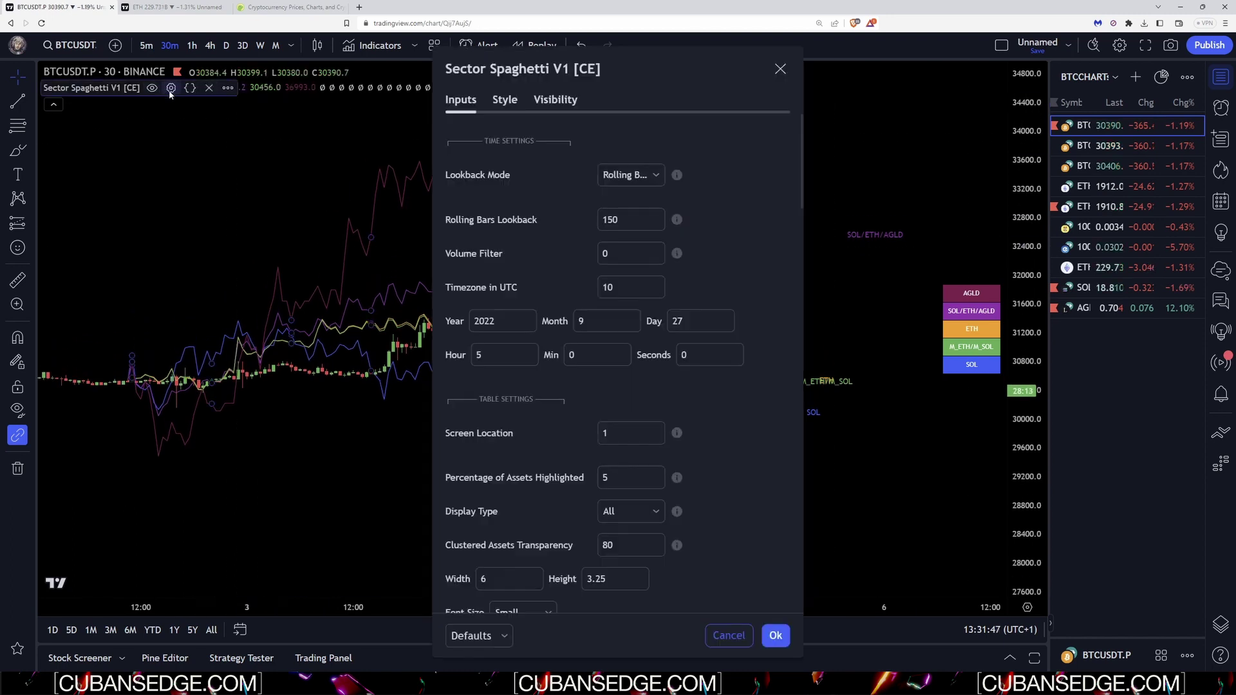
scroll(659, 474, "down", 10)
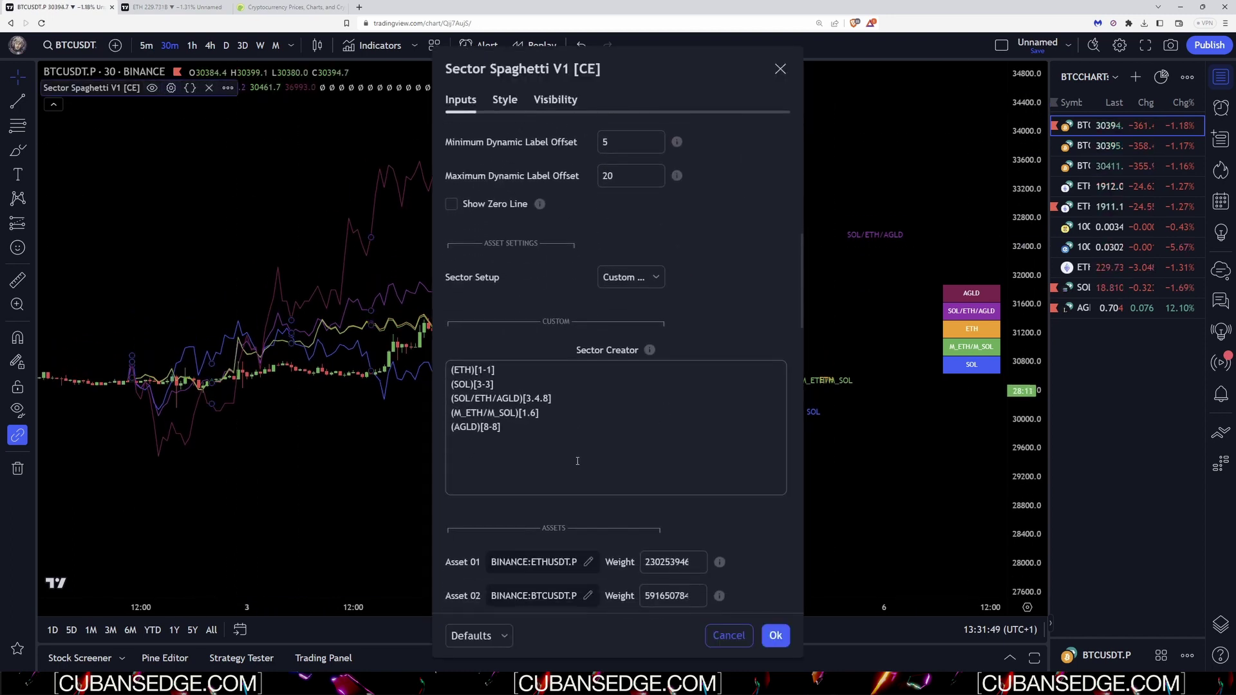
scroll(585, 459, "down", 3)
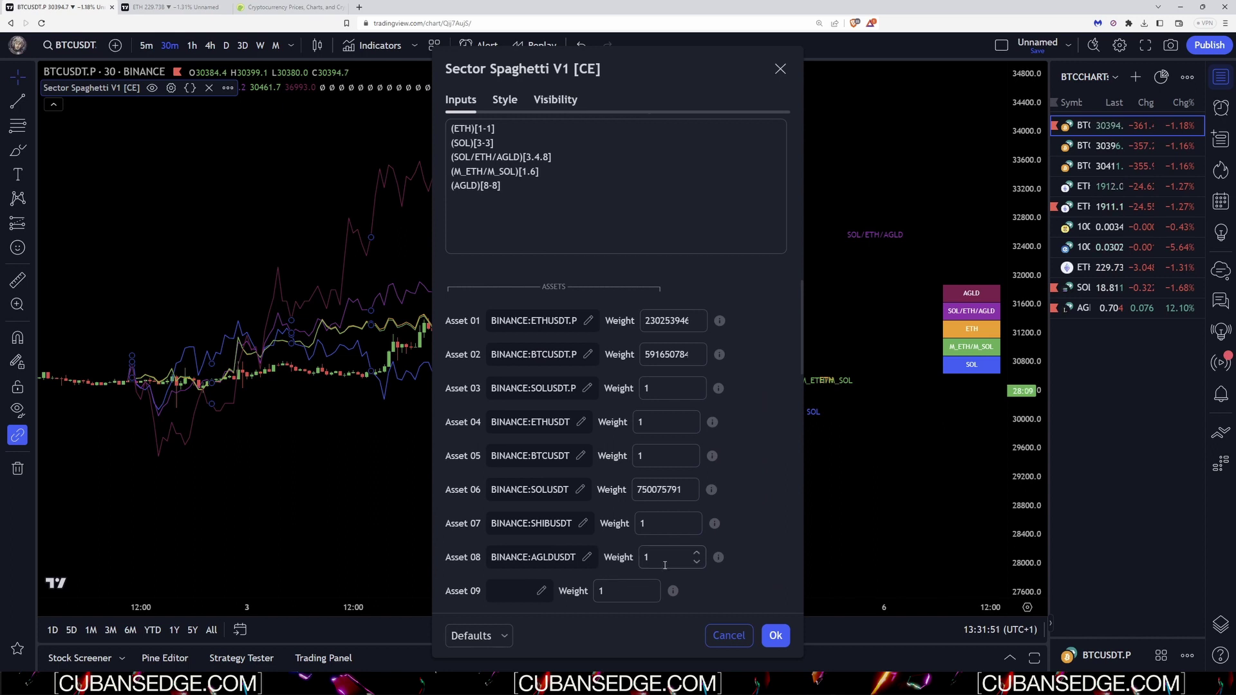
scroll(650, 508, "up", 2)
left_click(573, 315)
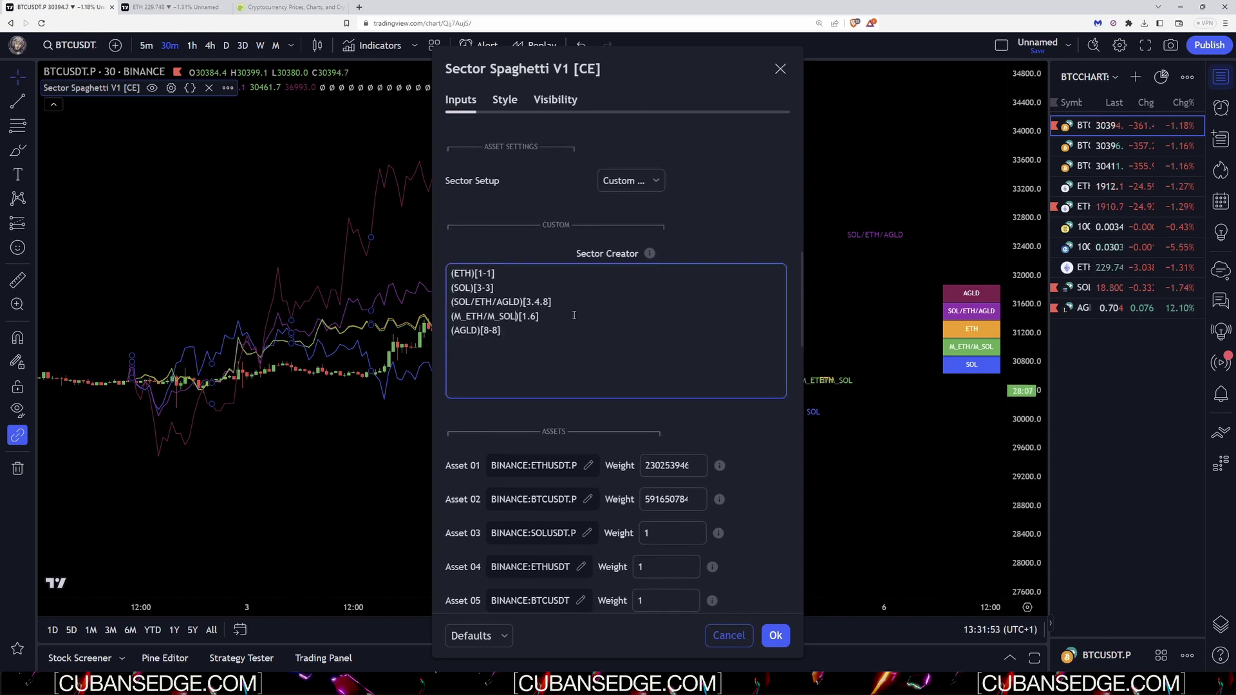
type("/AGLD")
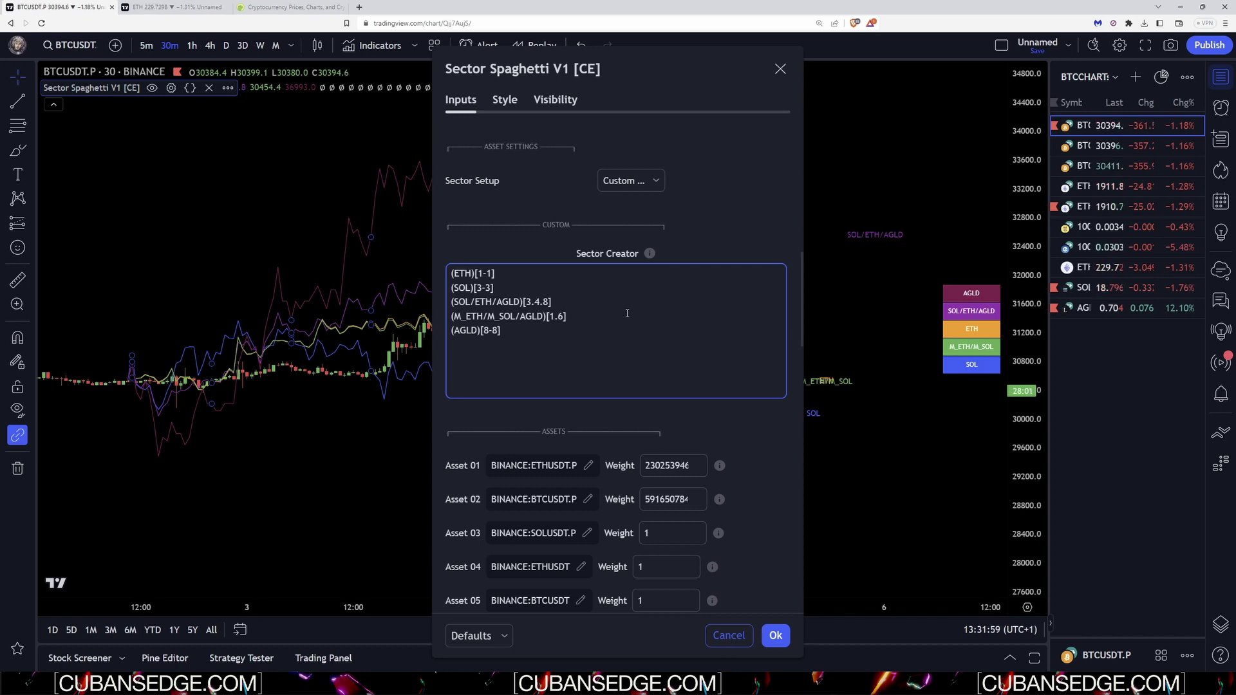
type(".8")
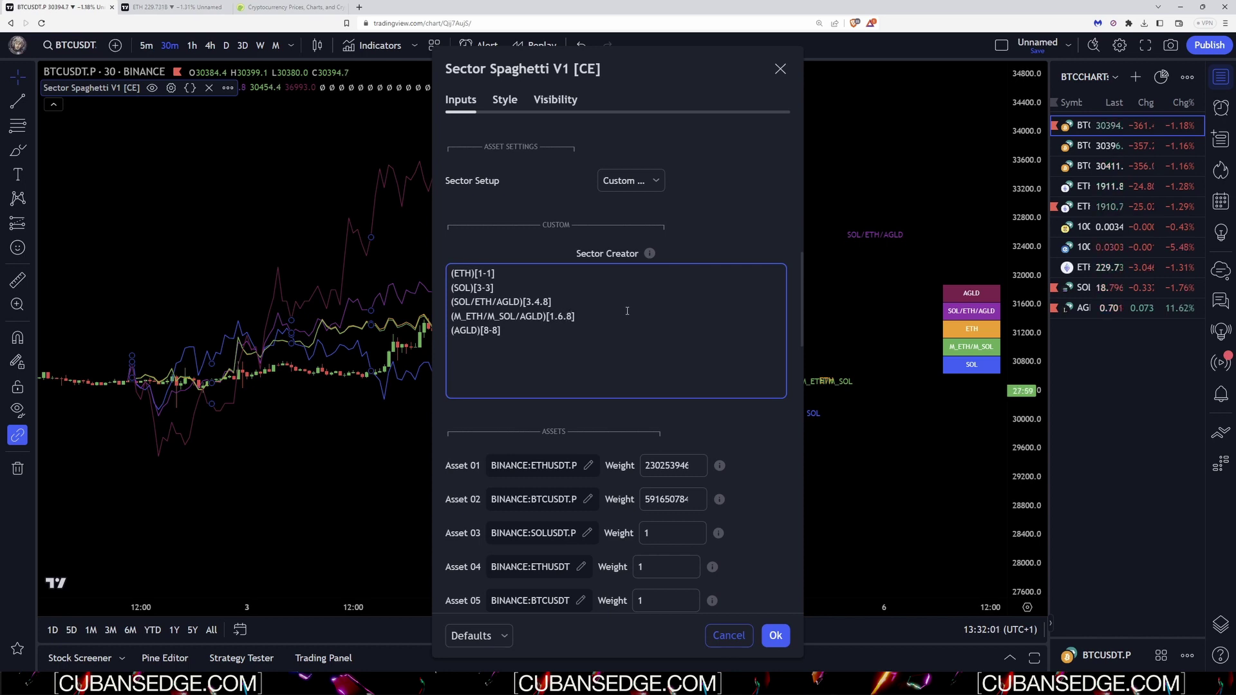
left_click(864, 341)
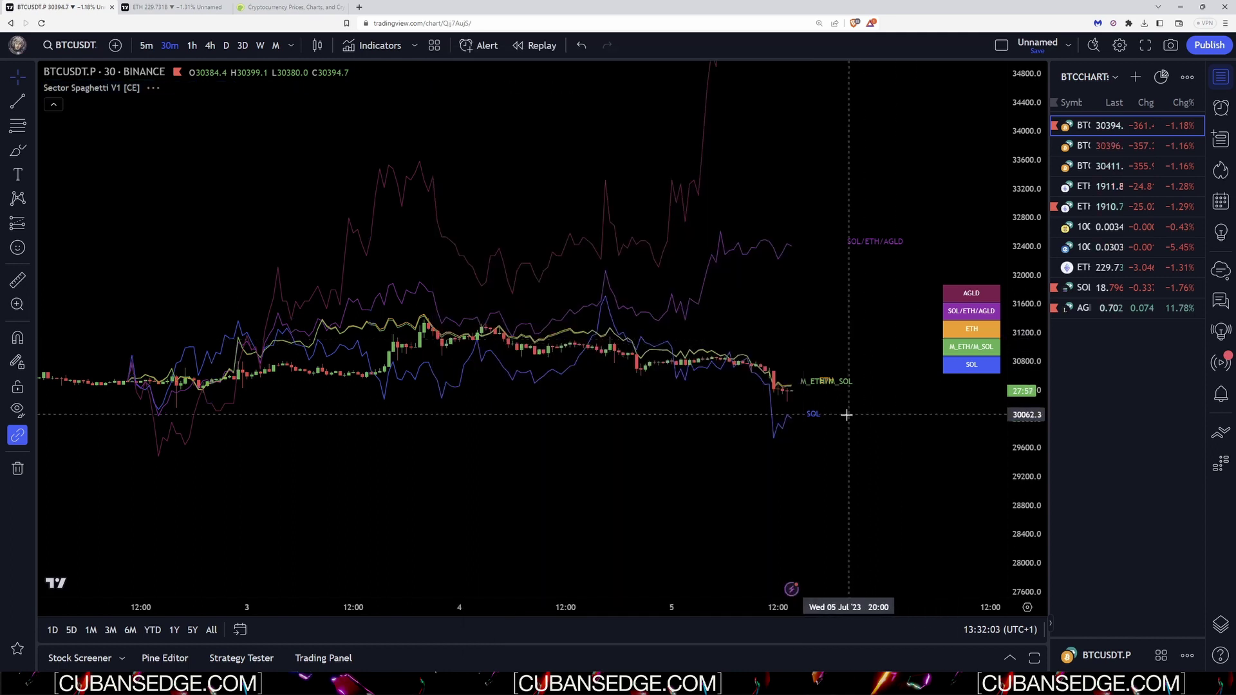